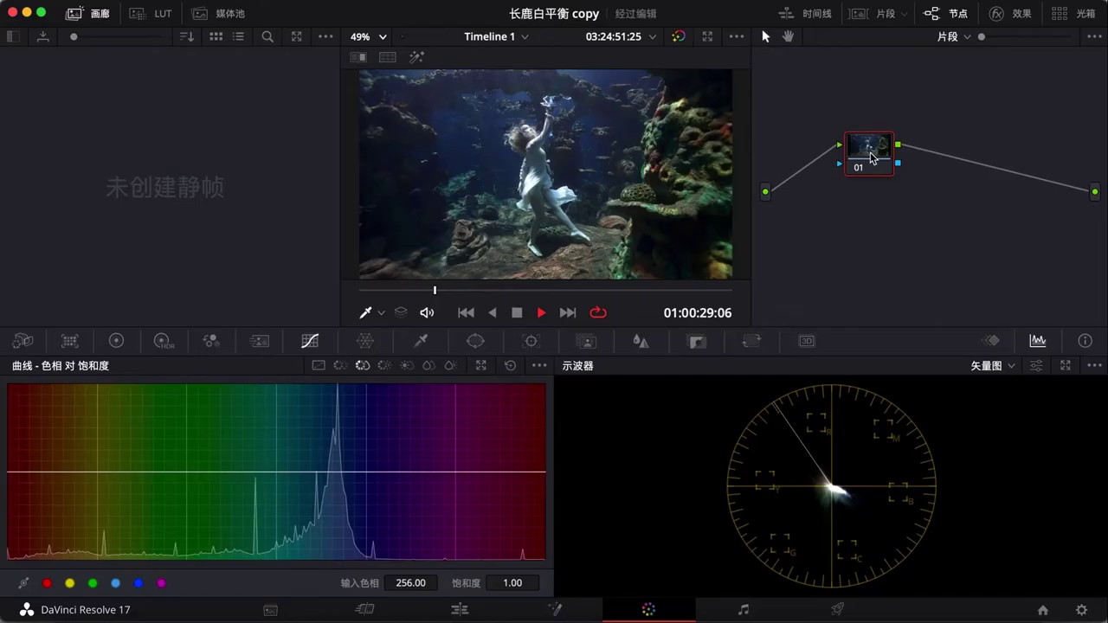
- Drag node 01 toward the left side of the node graph
drag(860, 153, 821, 149)
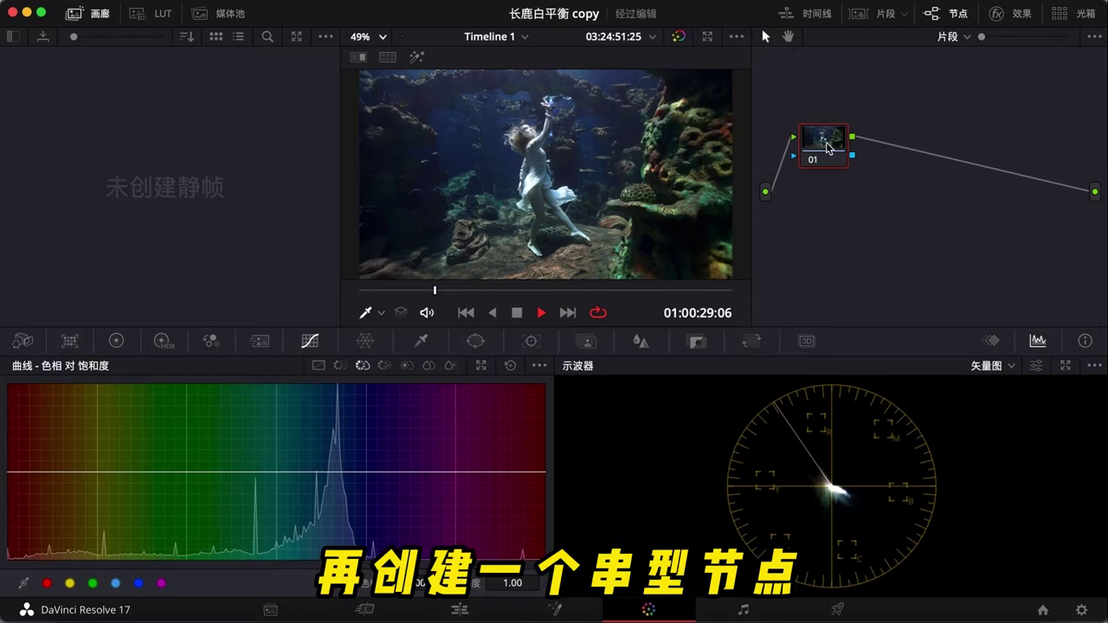
- Add serial nodes 02–04 after node 01, plus a separate 05–06 branch
key(alt+s)
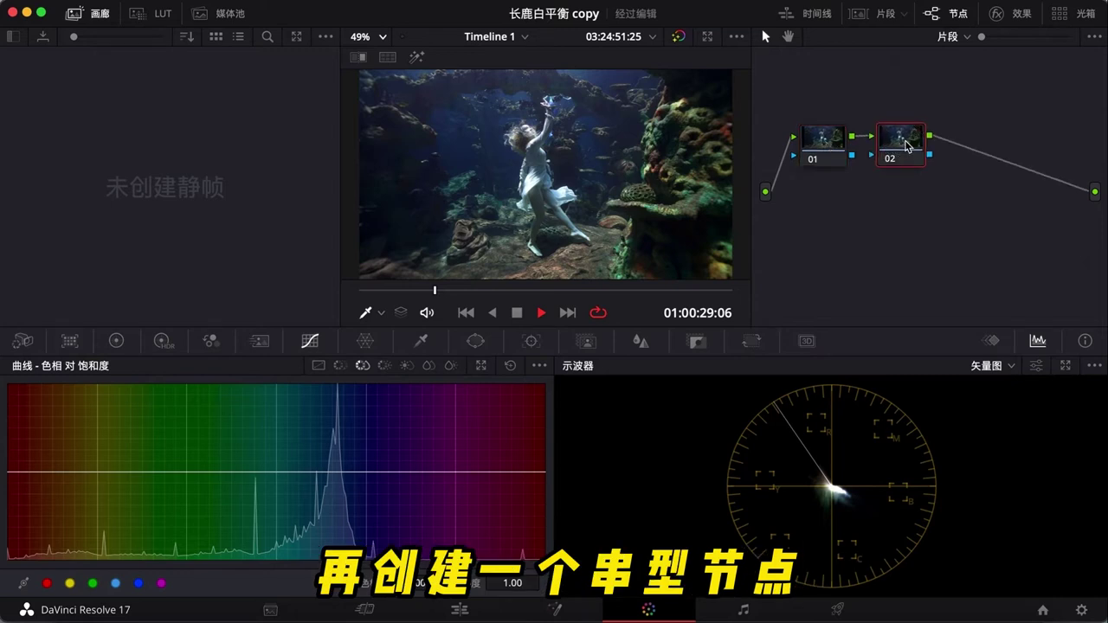
key(alt+s)
right_click(966, 141)
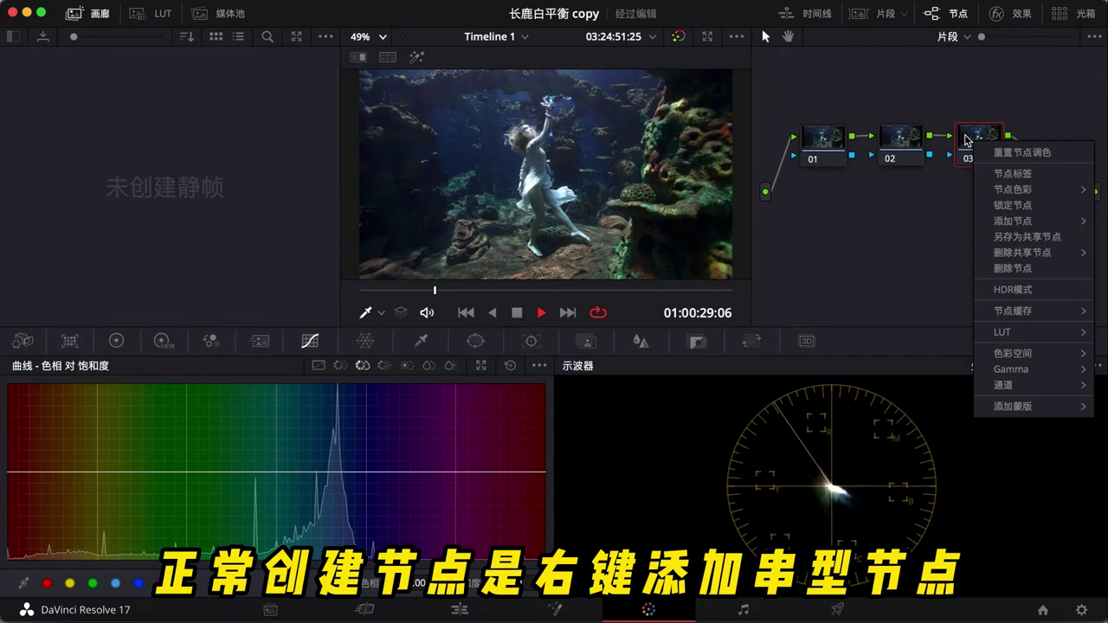
mouse_move(996, 222)
click(917, 221)
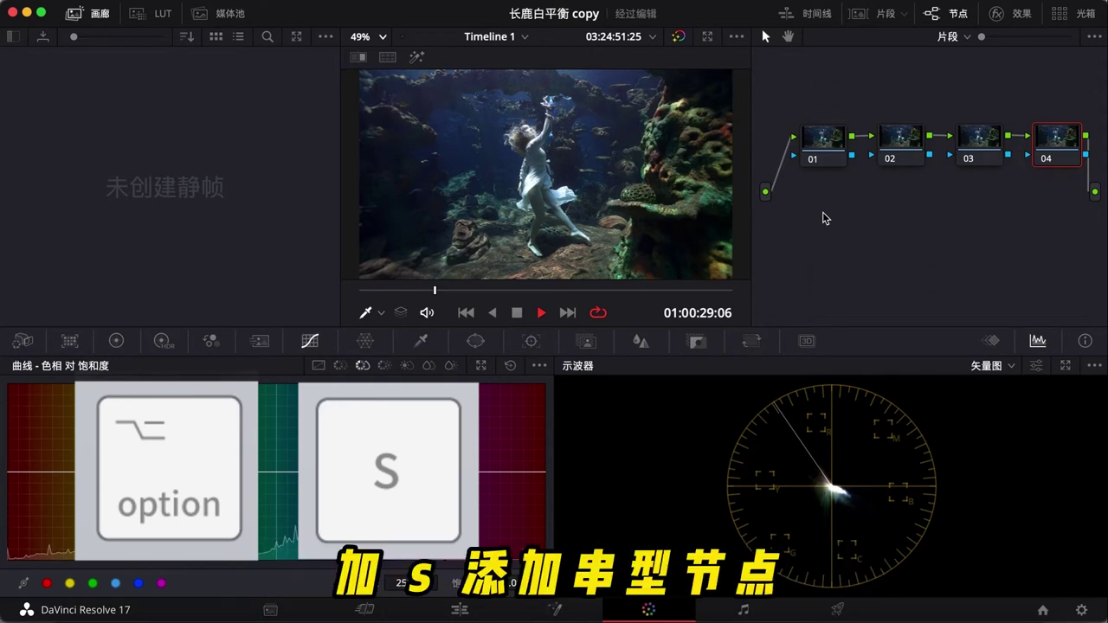
key(alt+s)
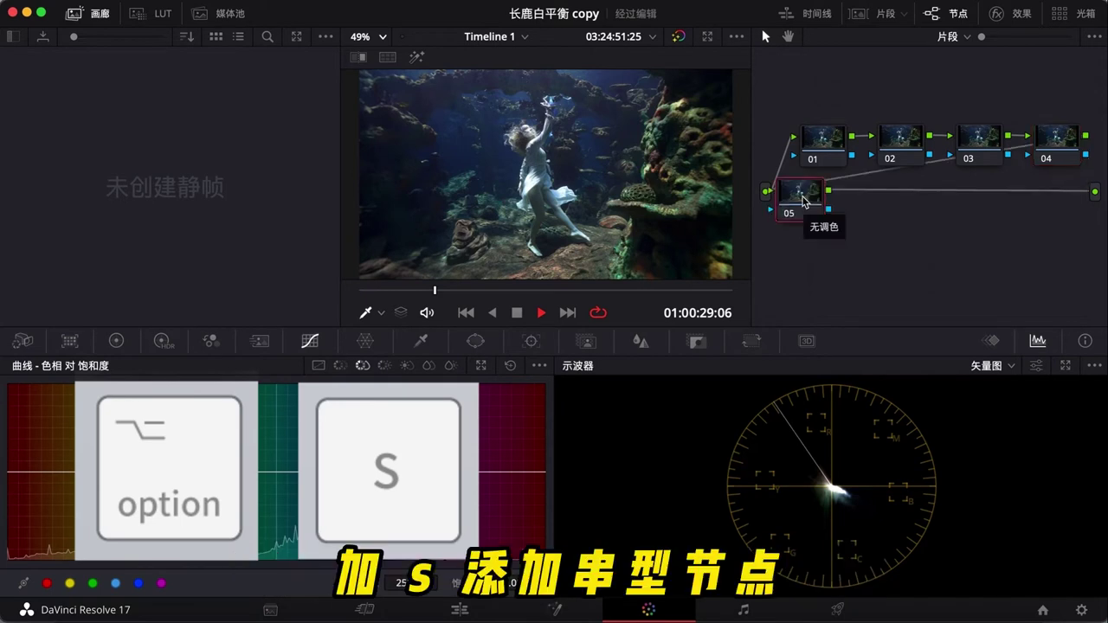
drag(803, 201, 817, 212)
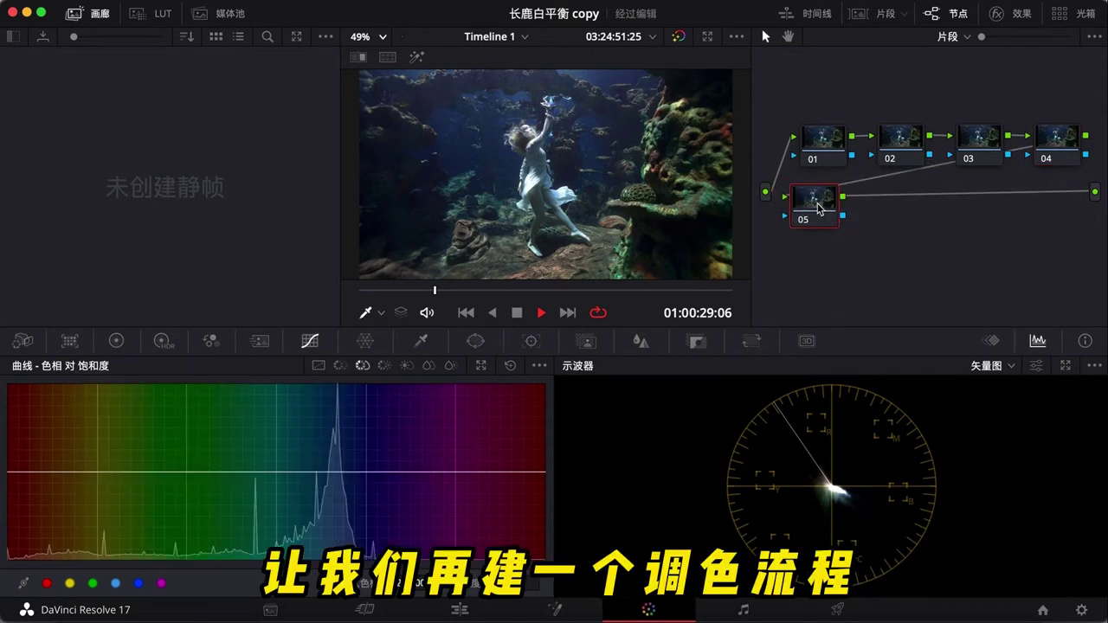
key(alt+s)
click(817, 216)
click(830, 149)
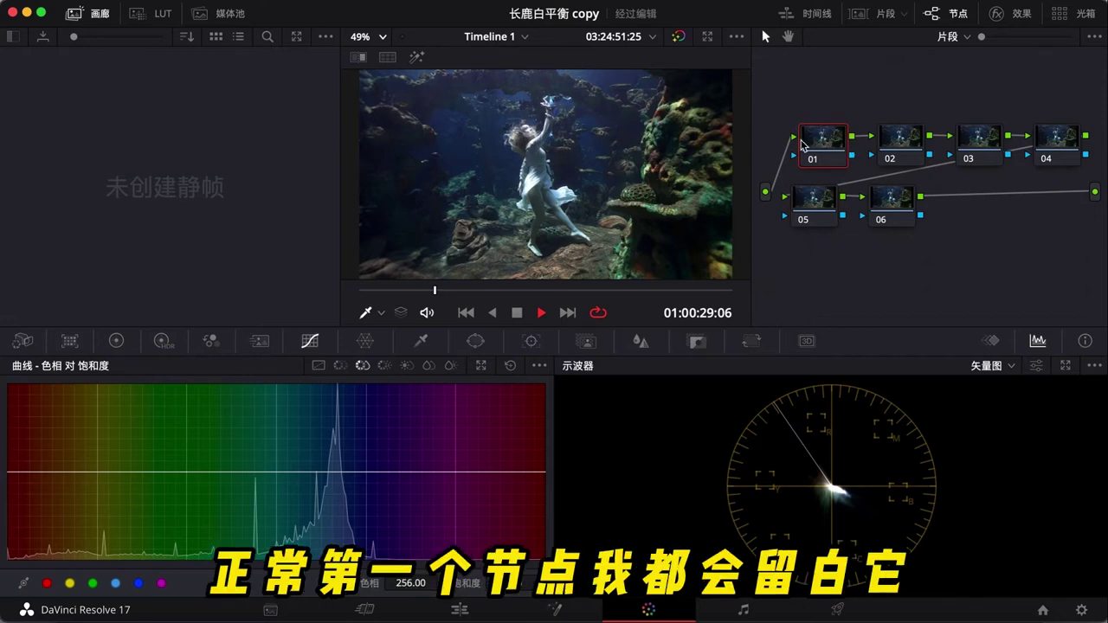
- Label node 02 '明暗关系' and show the primary colour wheels
right_click(895, 139)
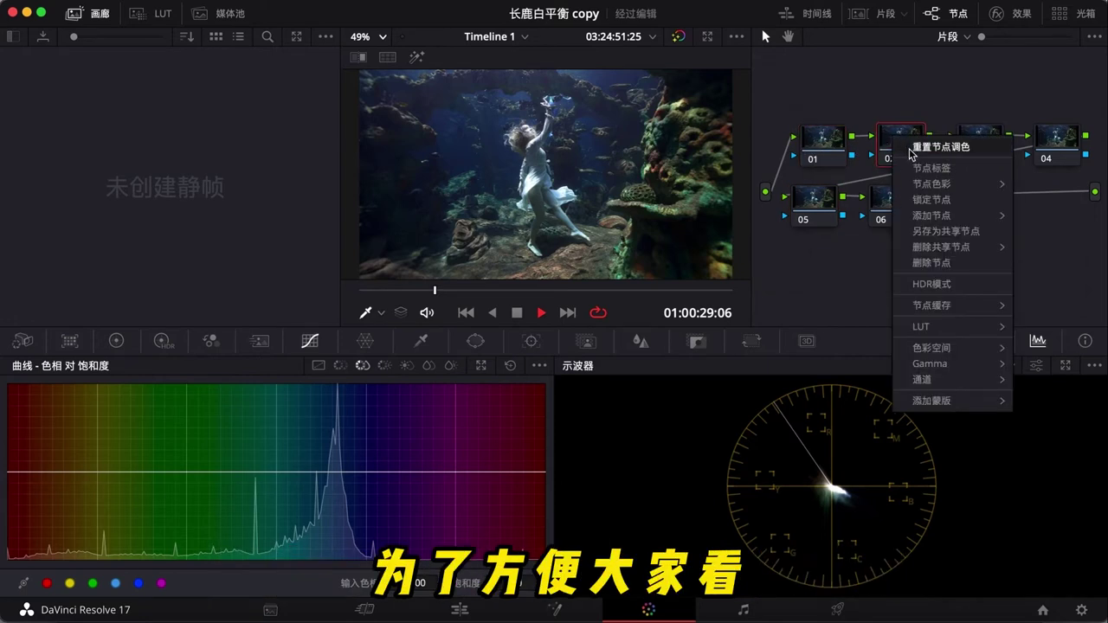
click(883, 139)
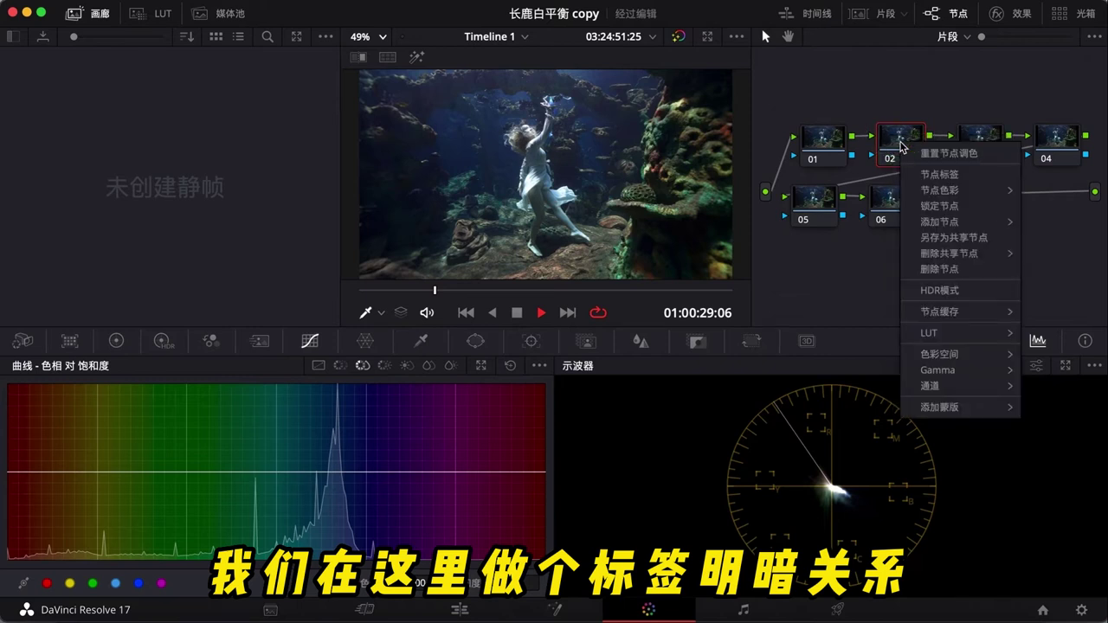
text(明暗关系)
key(Return)
click(116, 341)
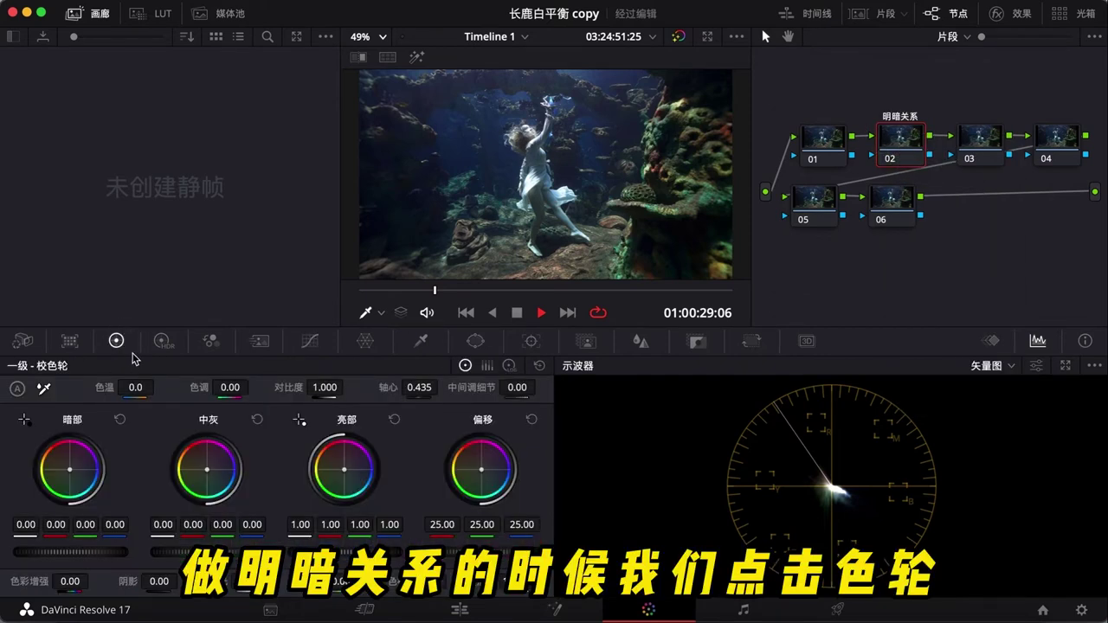
- Set node 02 saturation to 0, lift to -0.01, gamma to 0.02 and gain to 0.97
drag(343, 594, 286, 594)
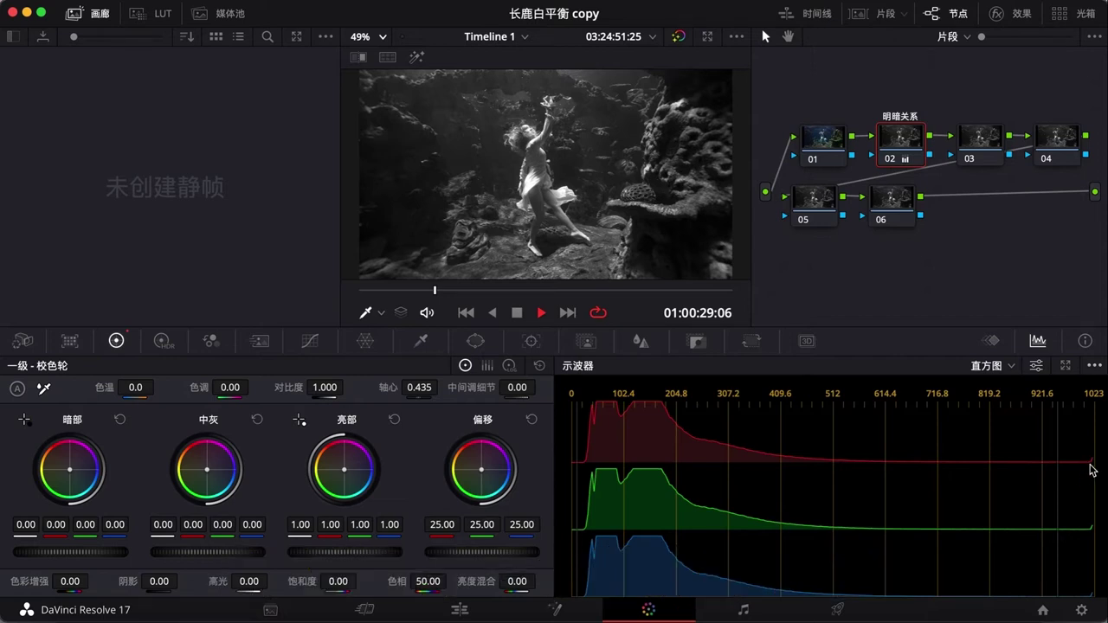
drag(75, 551, 128, 556)
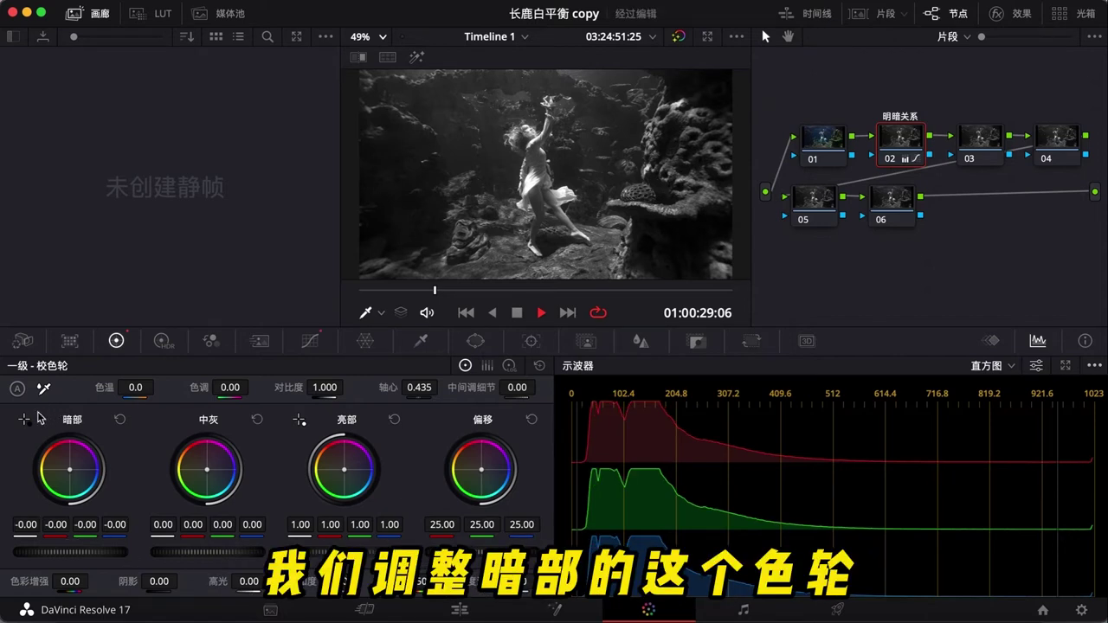
drag(93, 560, 27, 550)
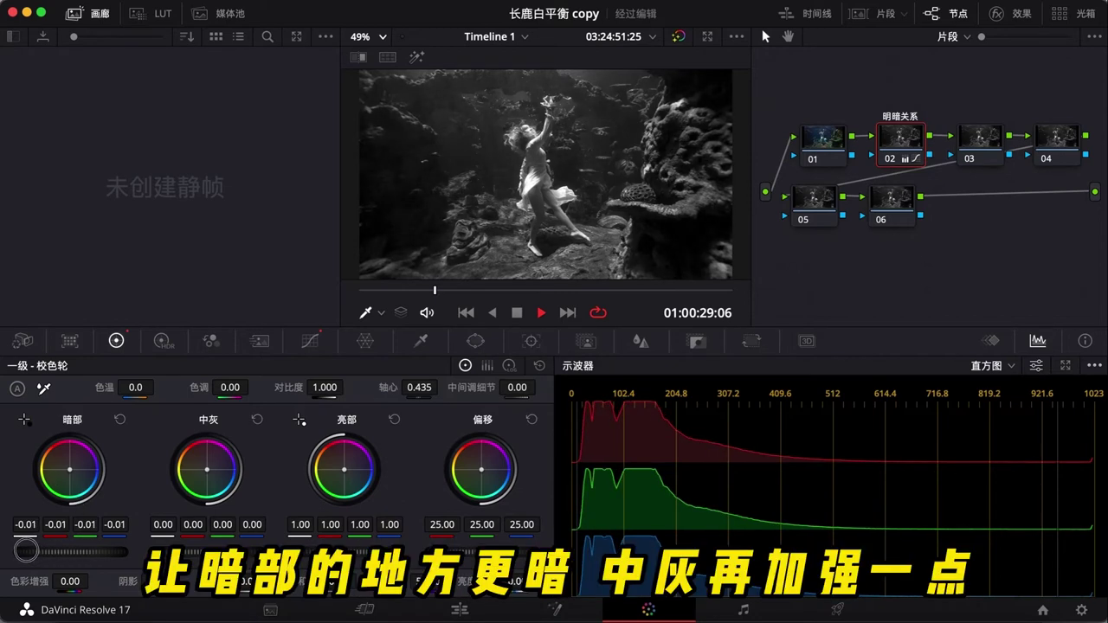
drag(168, 552, 203, 552)
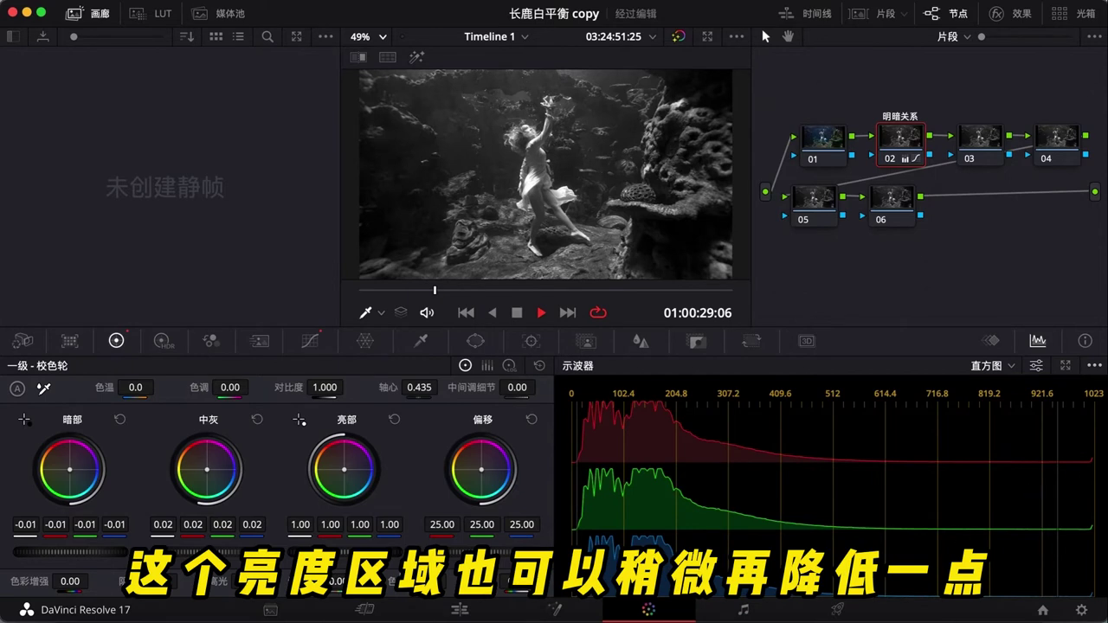
drag(350, 552, 316, 552)
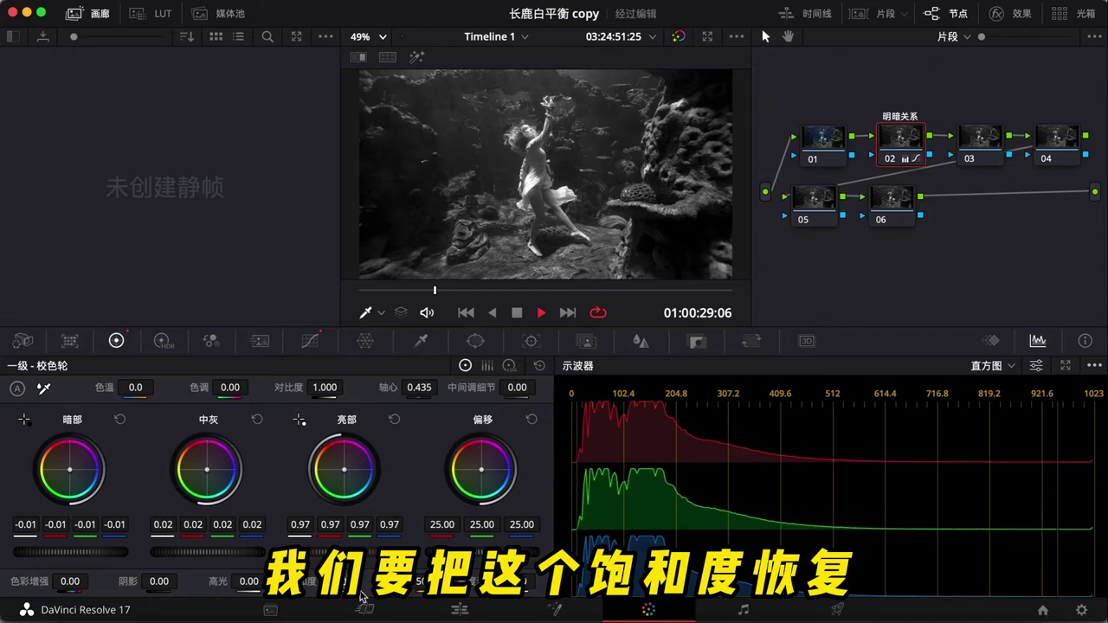
- Restore saturation to 50 and switch the scope to the RGB parade
text(50)
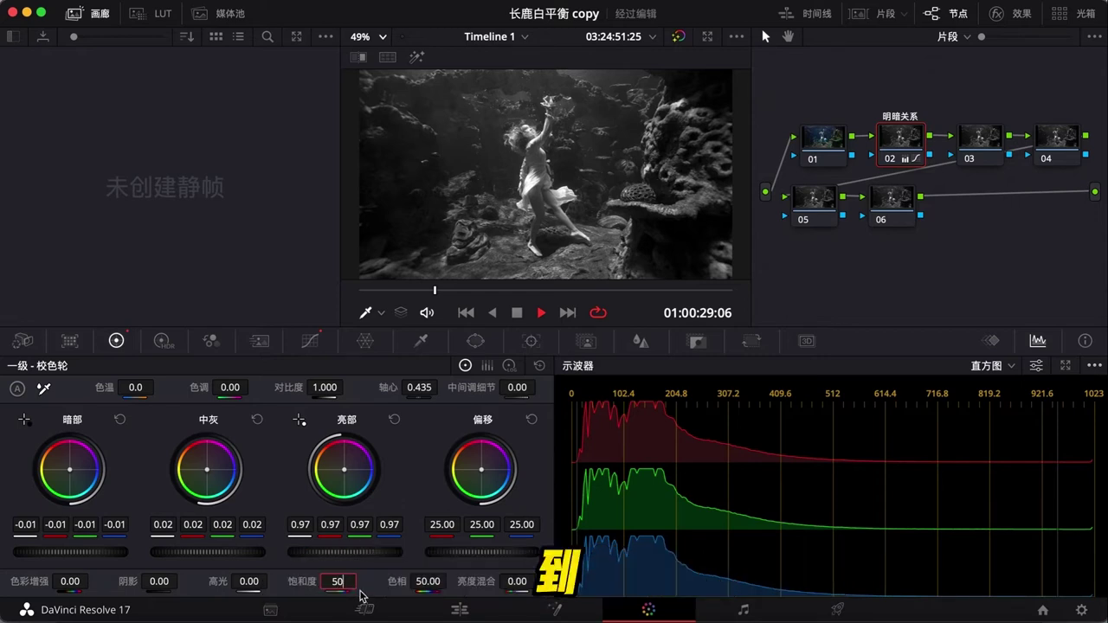
key(Return)
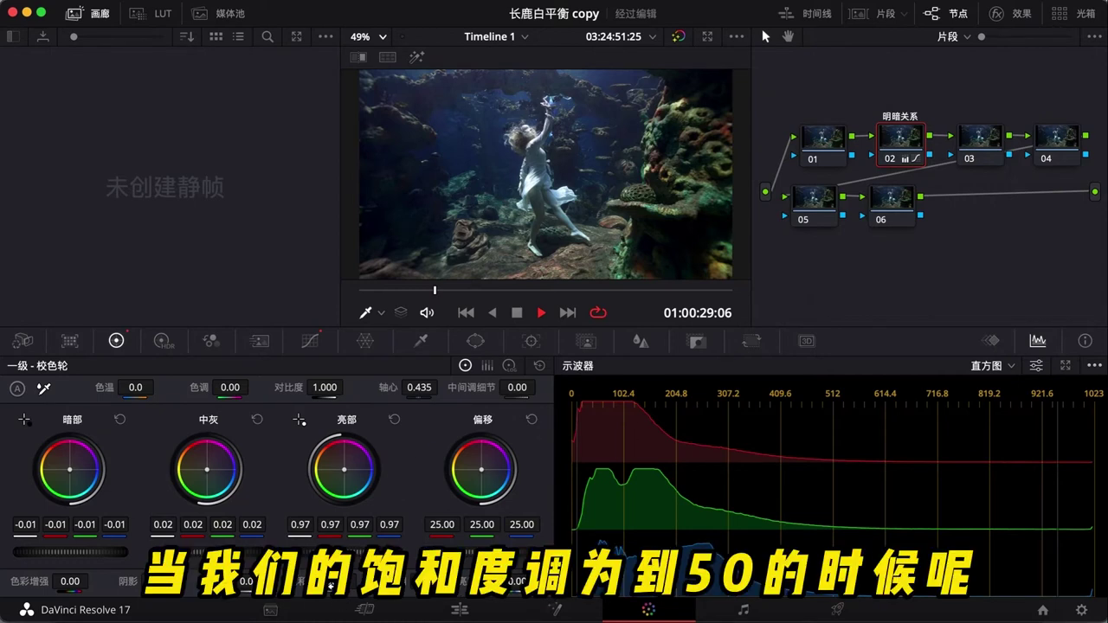
click(994, 365)
click(995, 388)
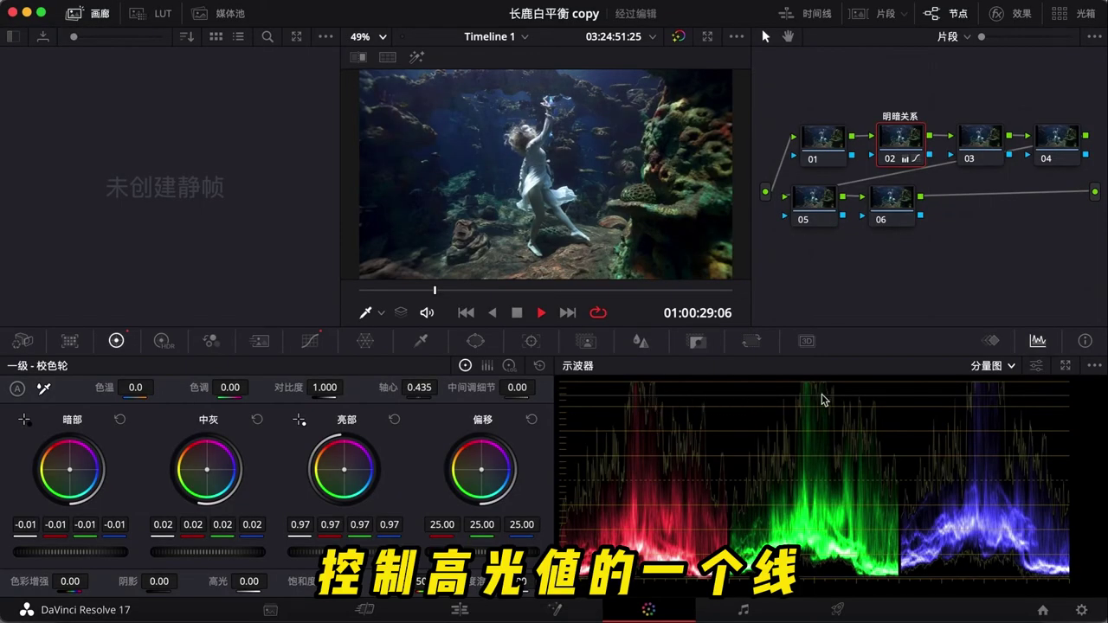
- Turn on the parade's upper reference level line and lower gain to 0.82
click(1009, 369)
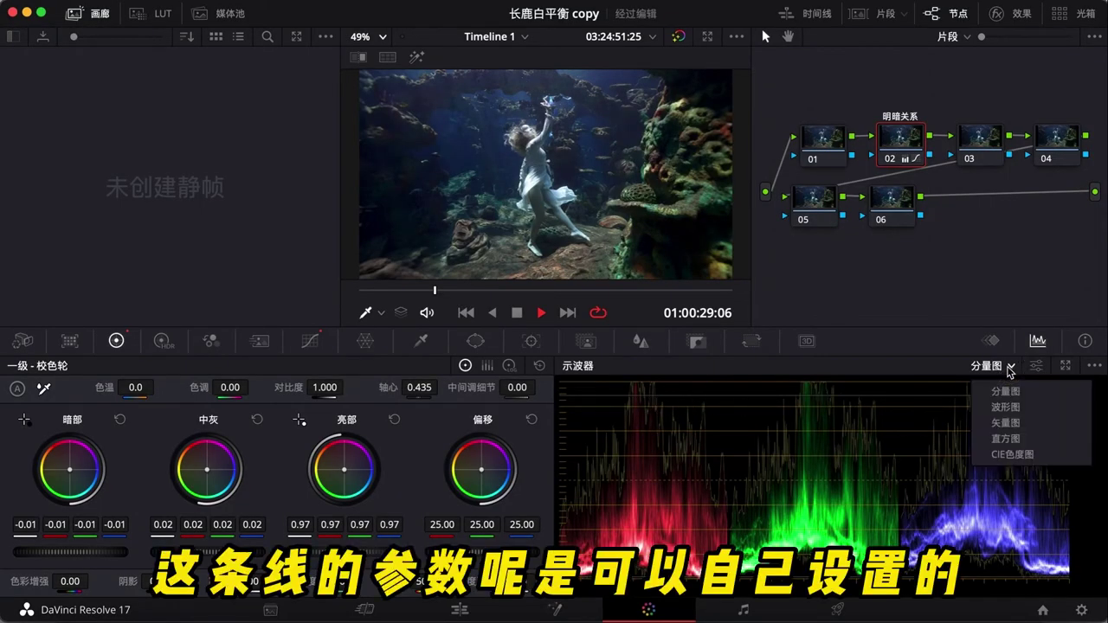
click(1038, 370)
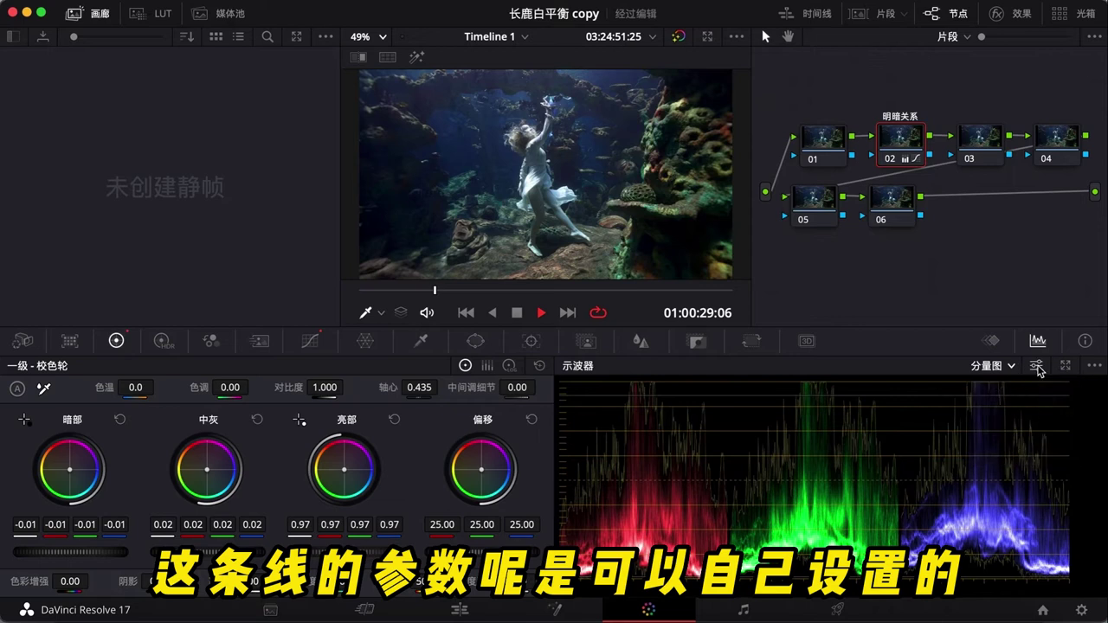
click(1038, 370)
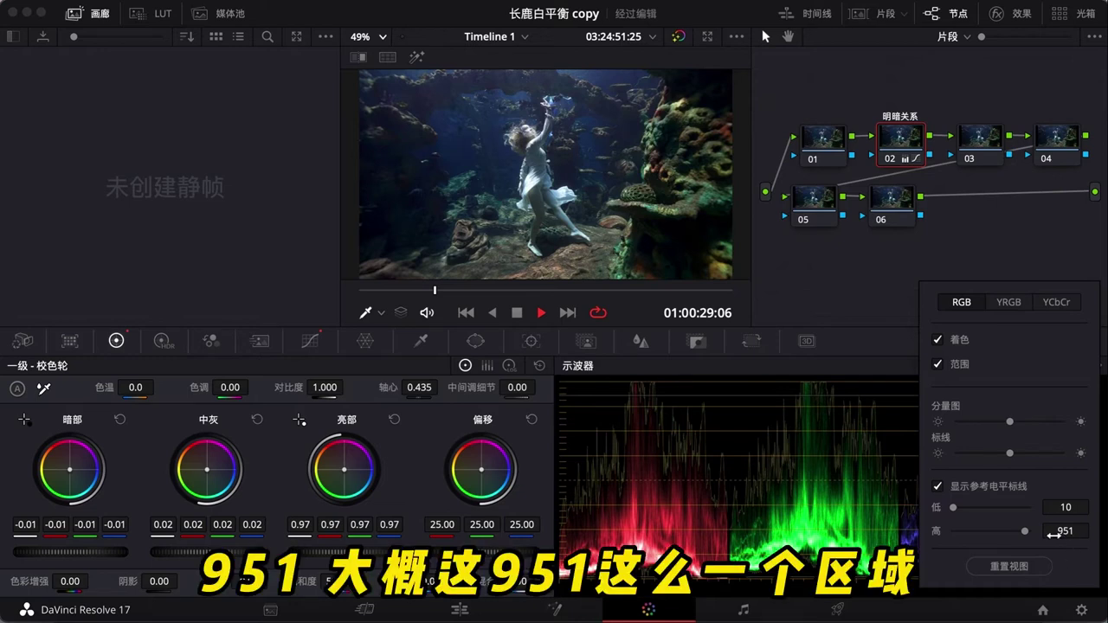
mouse_move(1027, 533)
mouse_down()
mouse_move(975, 533)
mouse_move(1024, 536)
mouse_up()
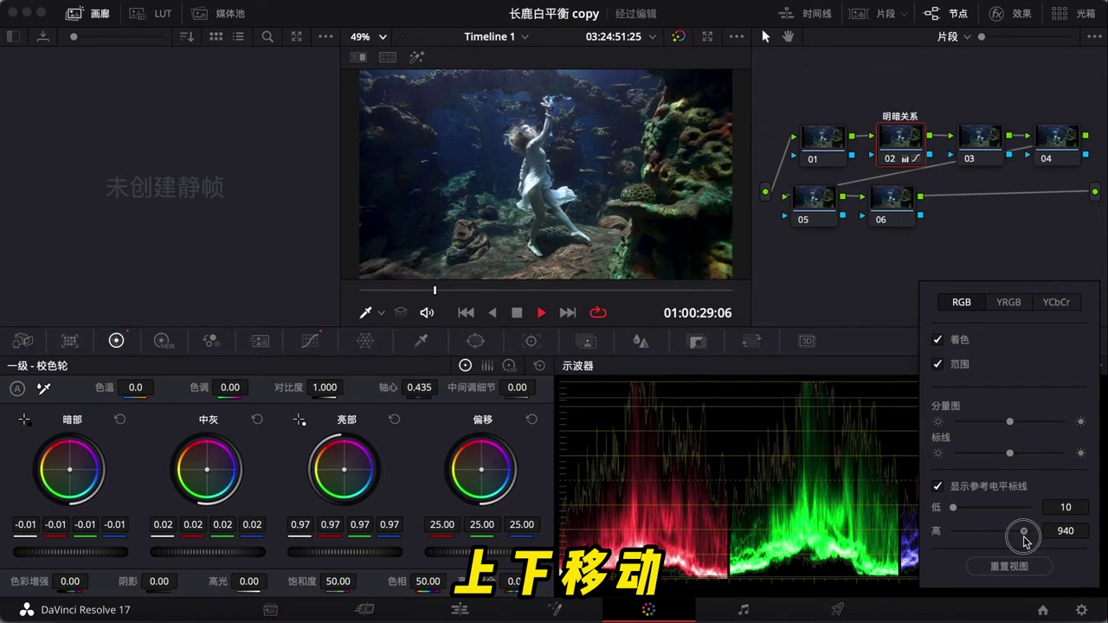
click(625, 403)
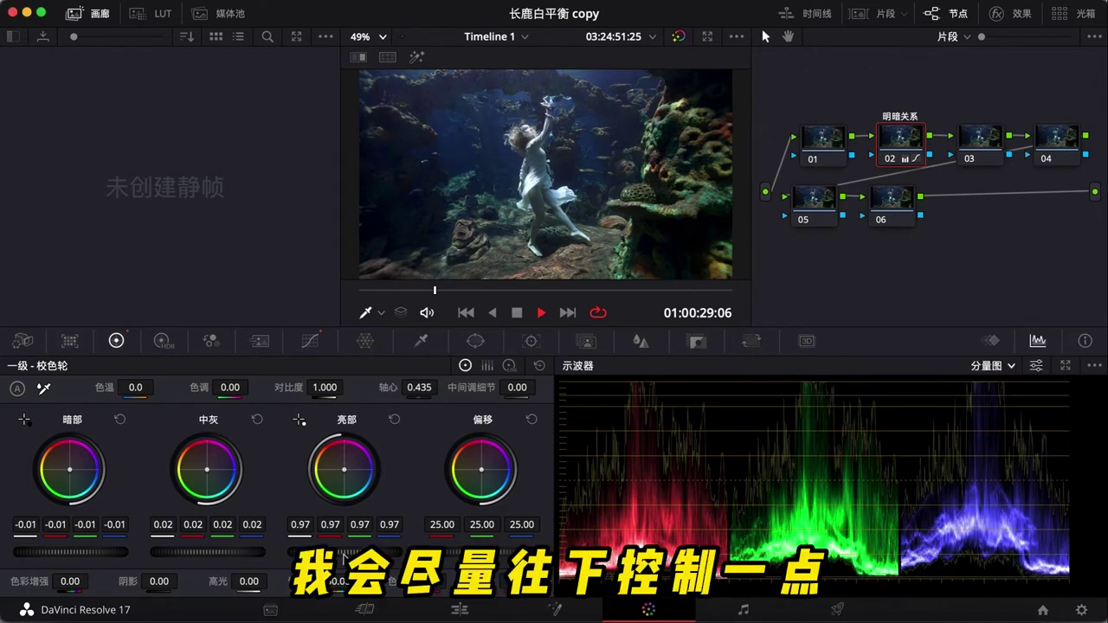
drag(343, 558, 179, 553)
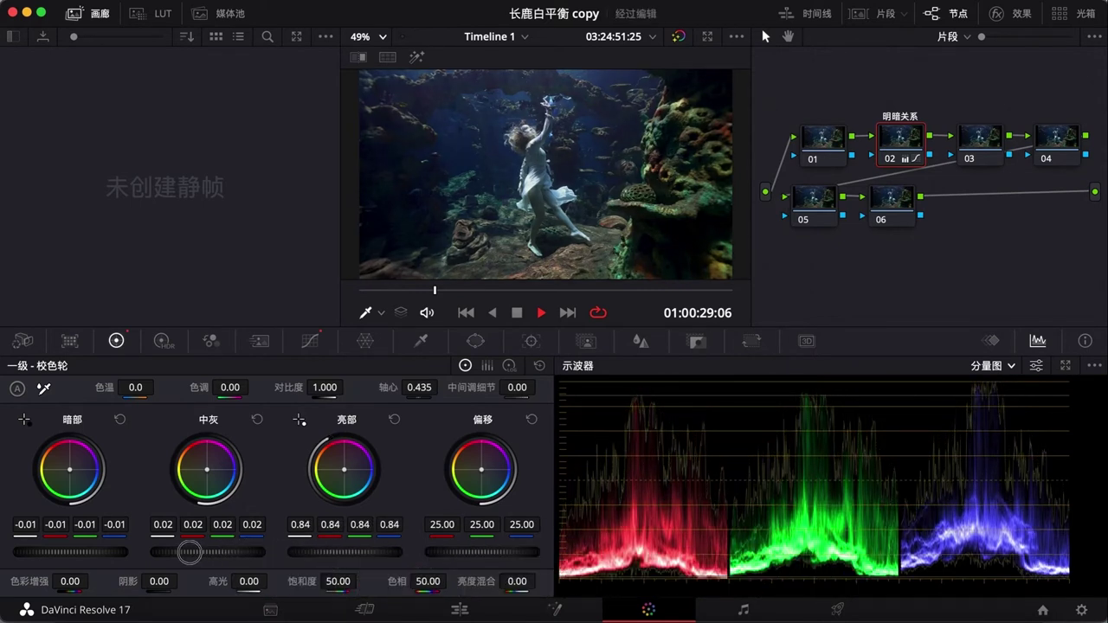
drag(178, 553, 187, 553)
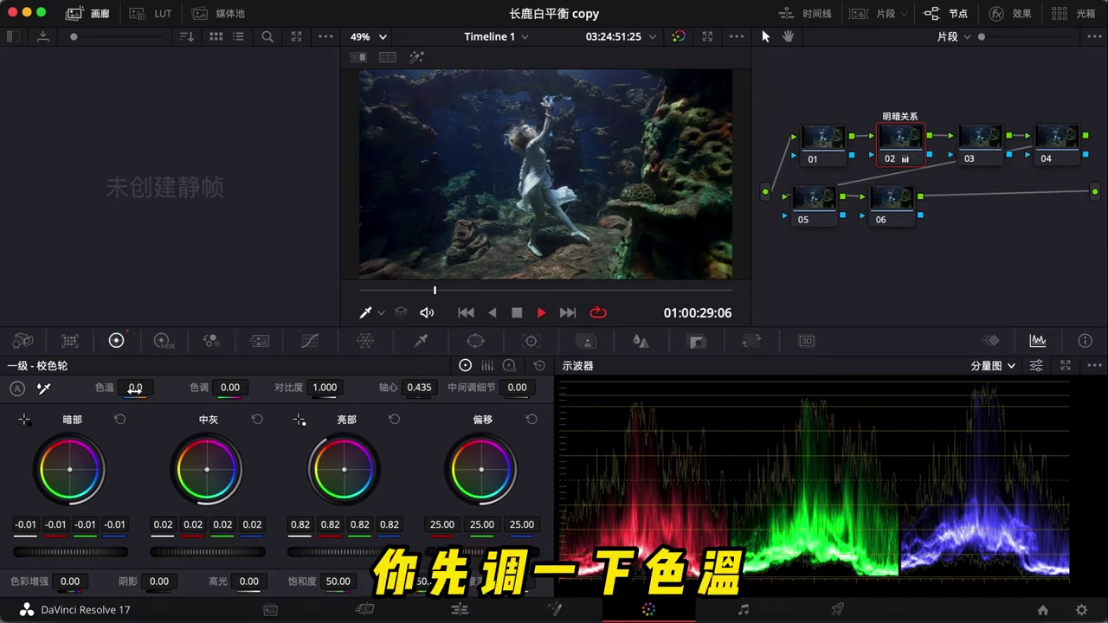
- White-balance on the dancer's white dress, leaving temperature at 392.4
drag(134, 389, 167, 391)
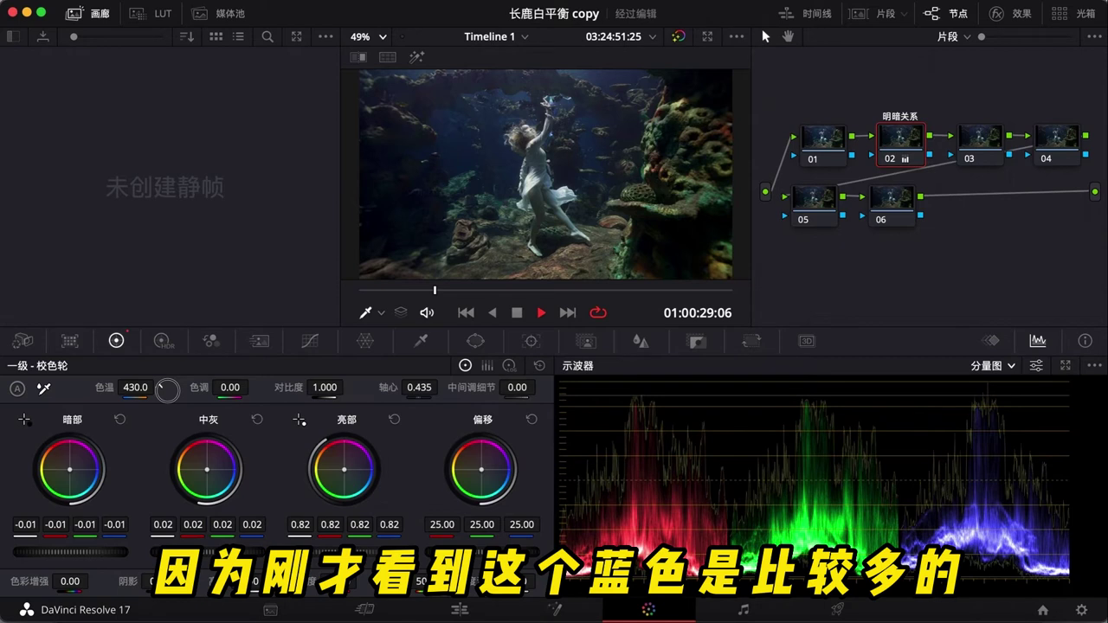
click(43, 387)
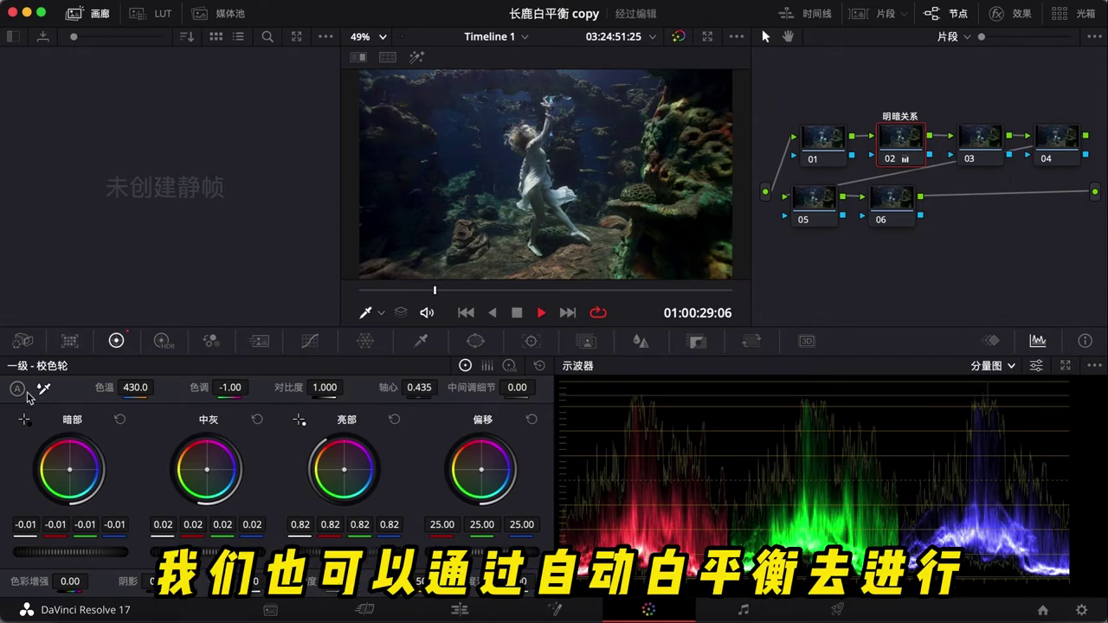
click(44, 387)
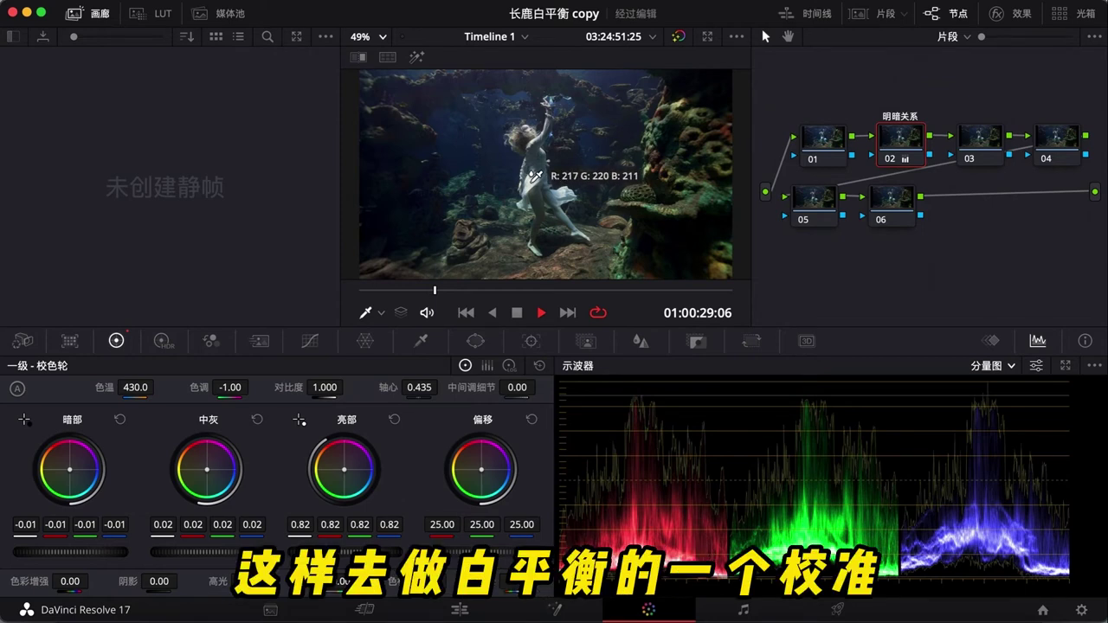
click(534, 175)
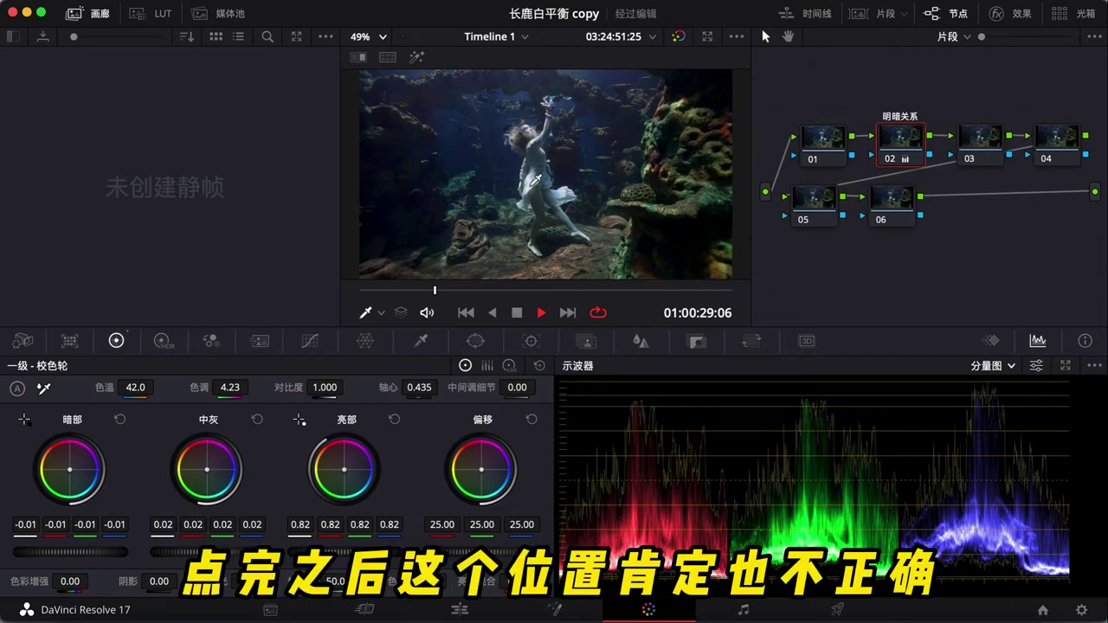
click(43, 389)
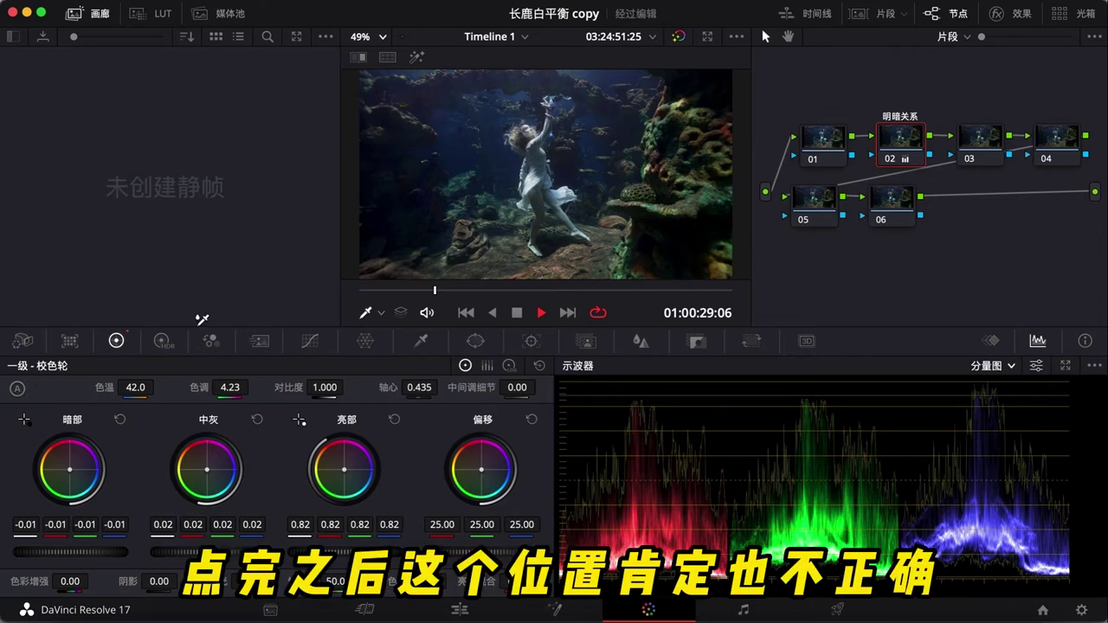
click(535, 176)
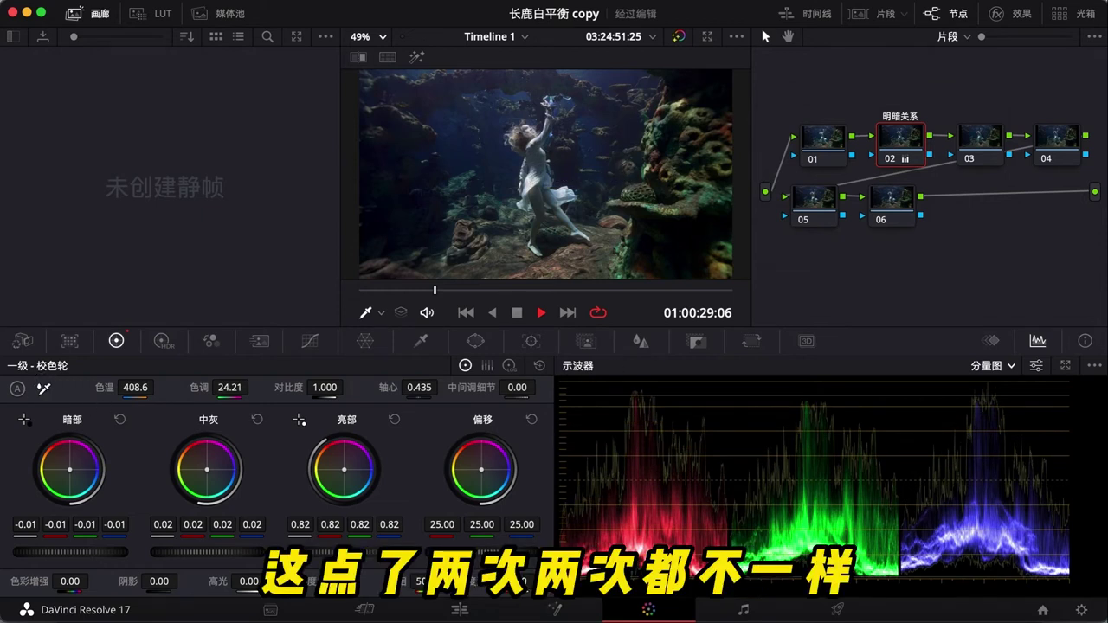
click(43, 388)
click(511, 186)
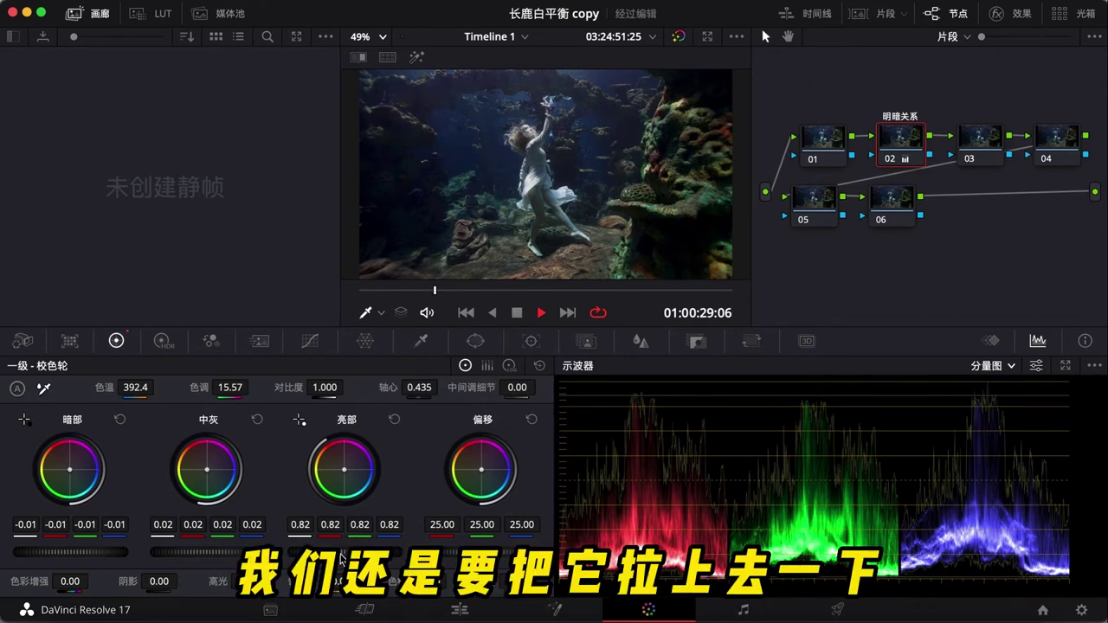
- Brighten gain slightly, ease gamma down, and bring lift back to neutral
drag(342, 551, 401, 535)
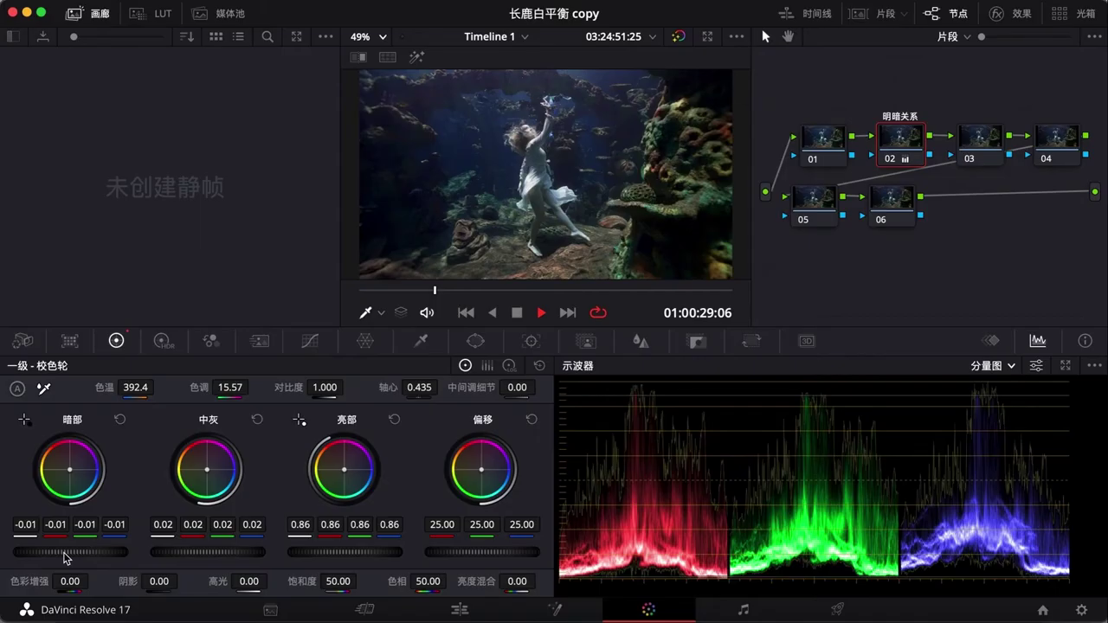
click(71, 551)
mouse_move(71, 552)
mouse_down()
mouse_move(93, 555)
mouse_move(72, 555)
mouse_up()
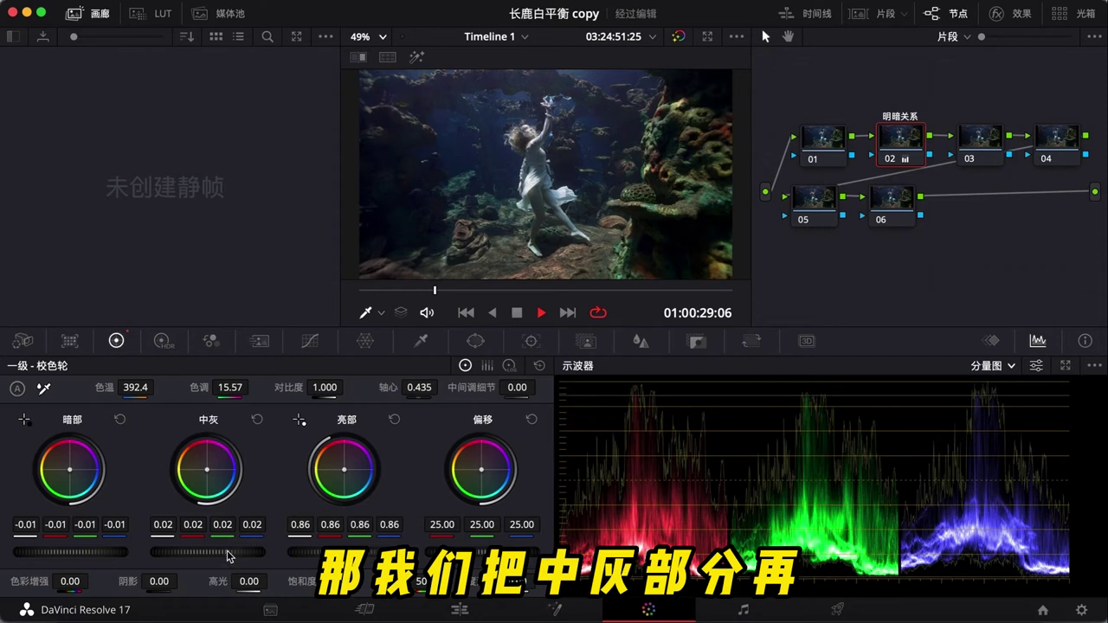
drag(230, 556, 128, 542)
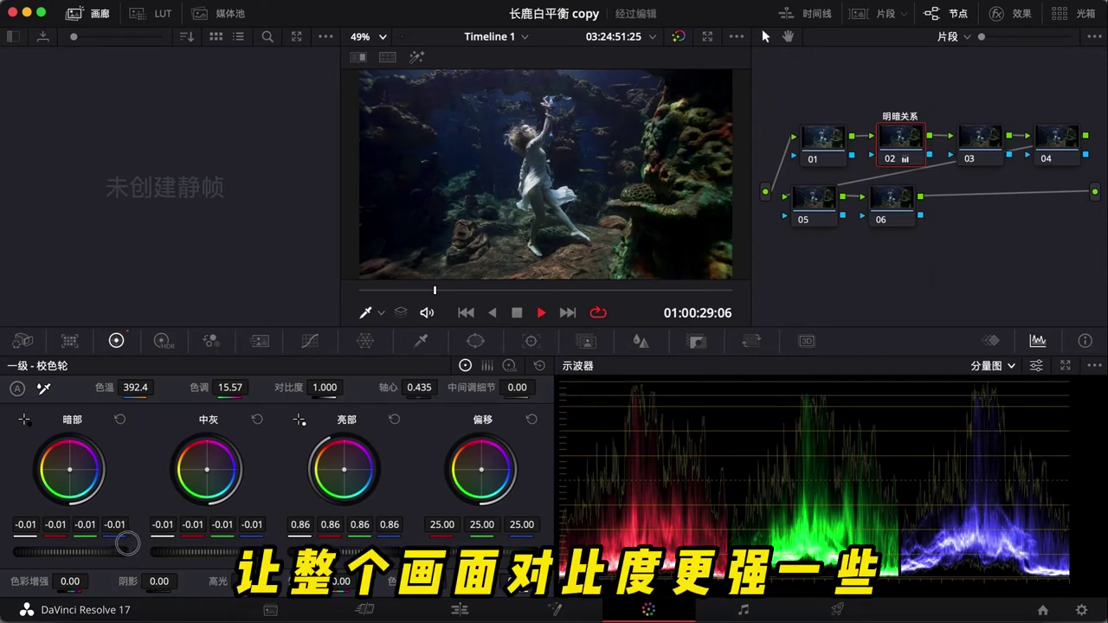
drag(127, 543, 133, 543)
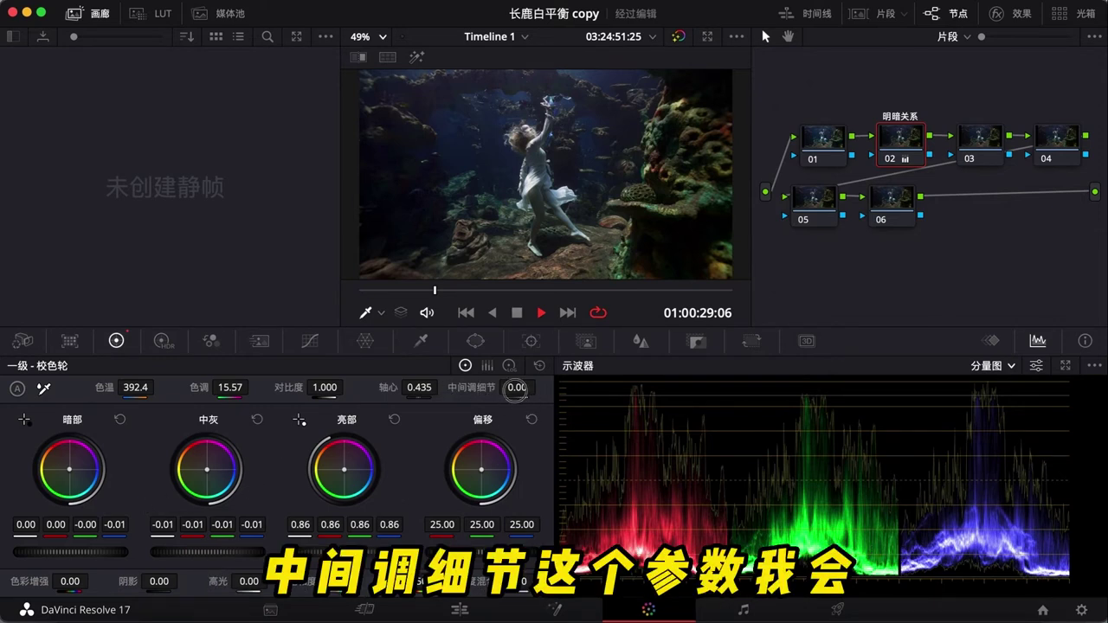
- Raise midtone detail to 63.00 and contrast to 1.100
drag(517, 388, 617, 412)
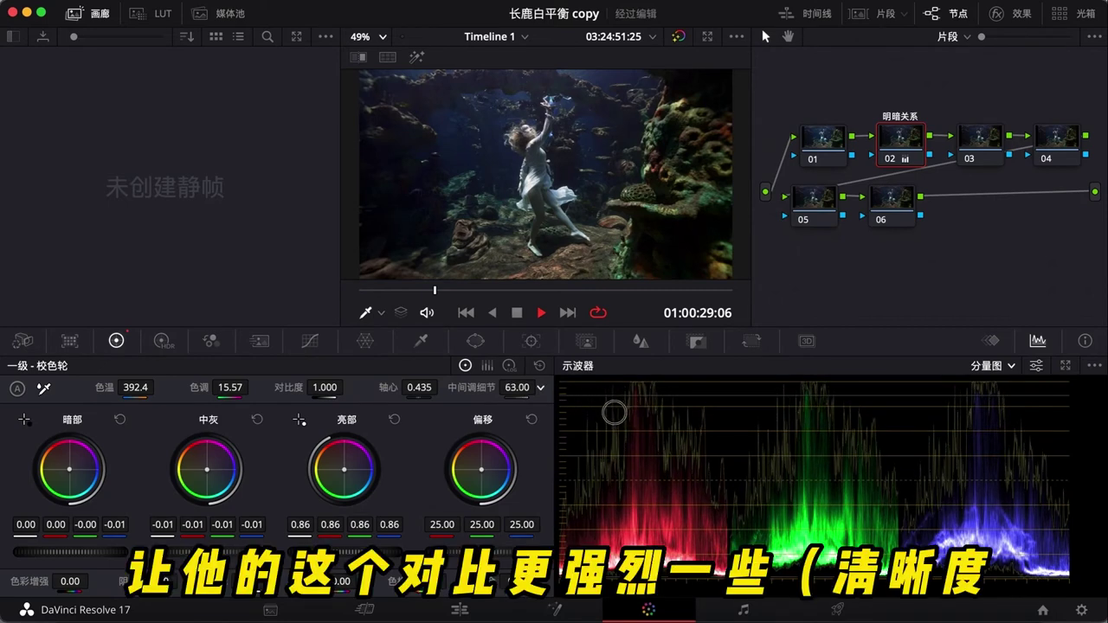
drag(617, 412, 601, 410)
drag(324, 388, 355, 397)
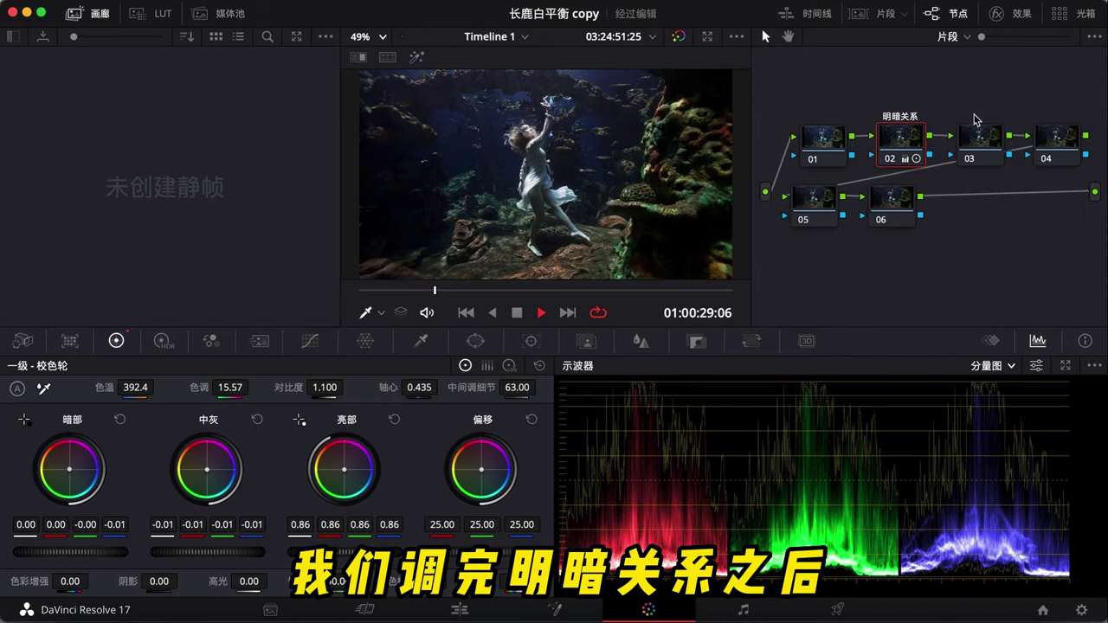
- Label node 03 '色彩还原' and show its RGB mixer
click(978, 142)
right_click(978, 144)
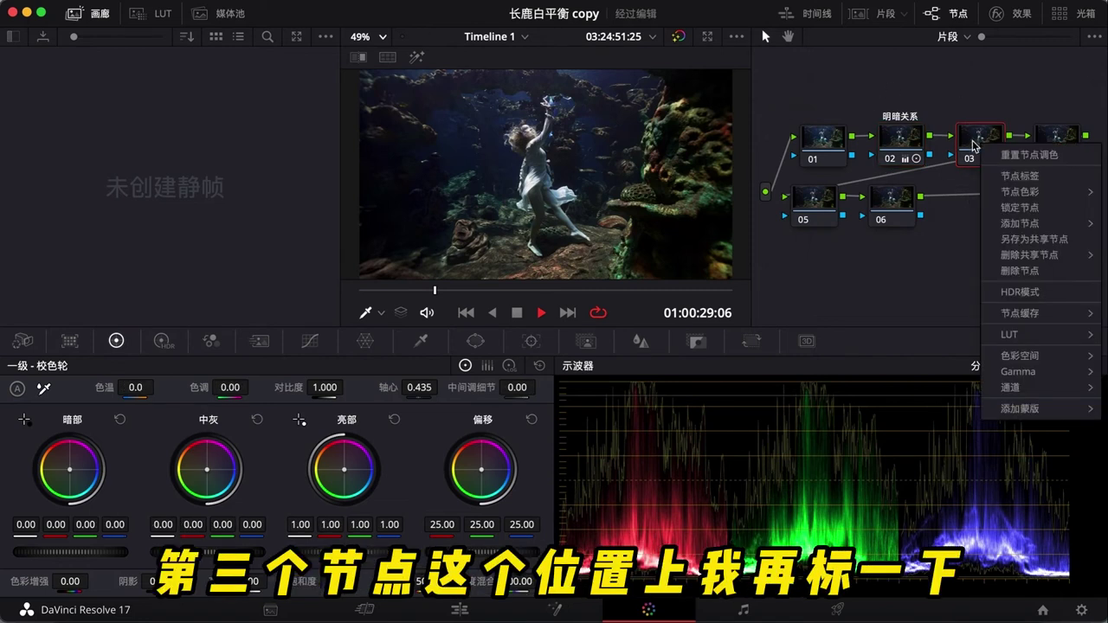
click(1030, 176)
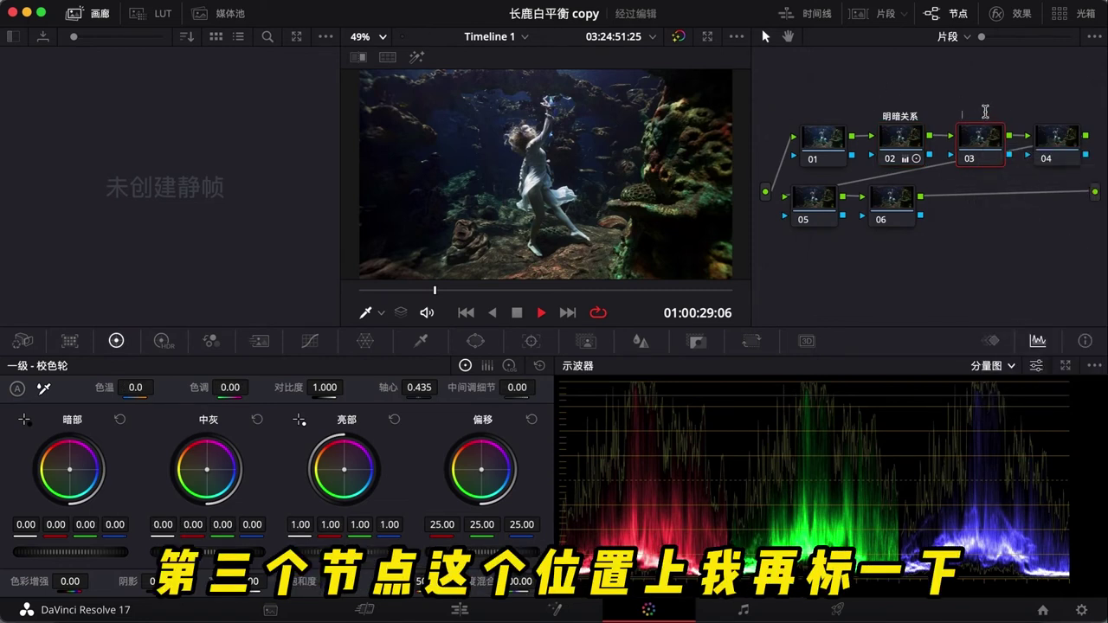
text(she)
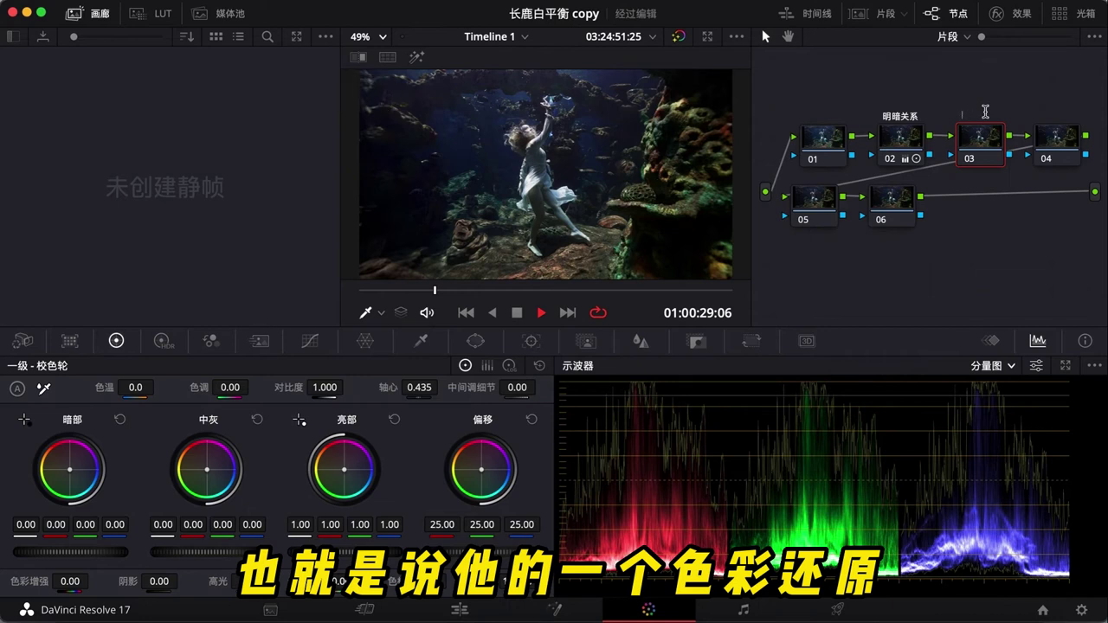
text(色彩还原)
key(Return)
click(211, 341)
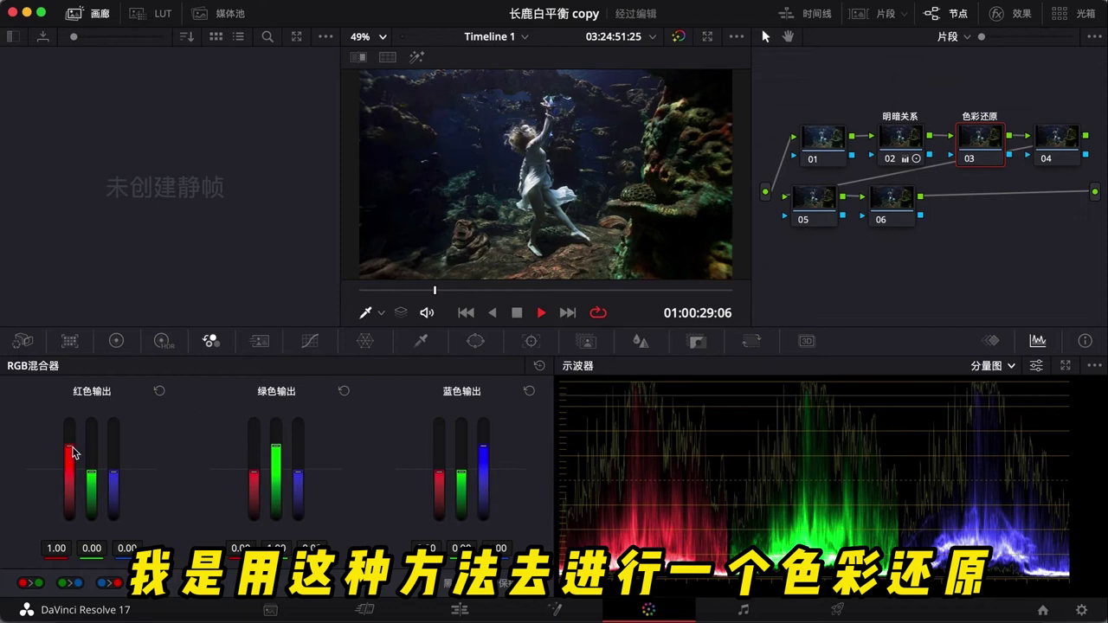
- Set the red, green and blue outputs of their own channels to 2.00
drag(70, 447, 67, 378)
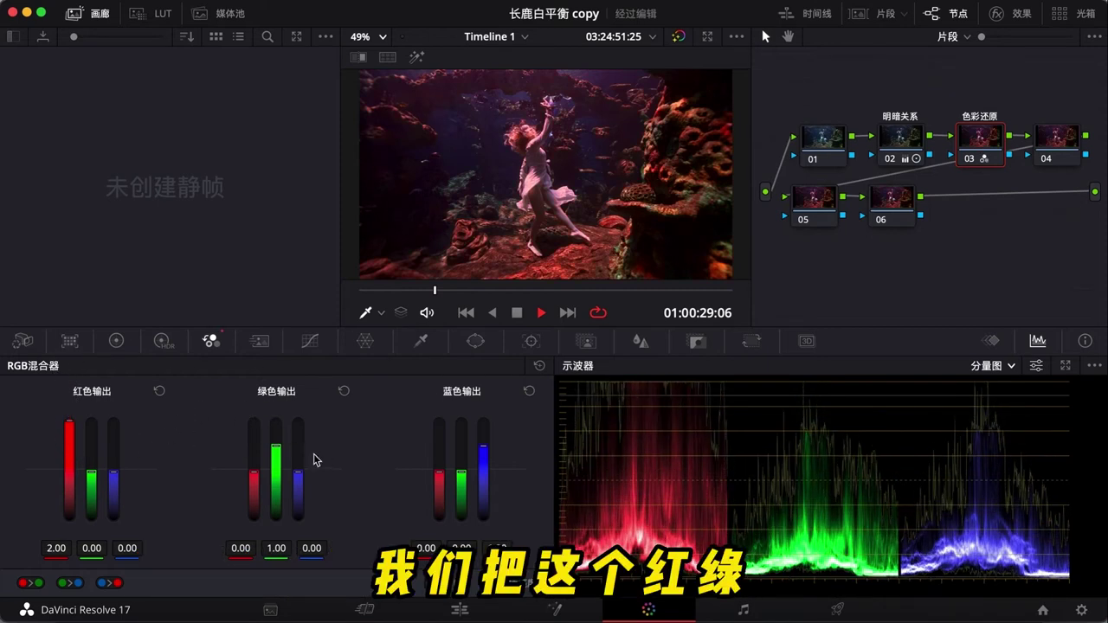
drag(277, 449, 276, 364)
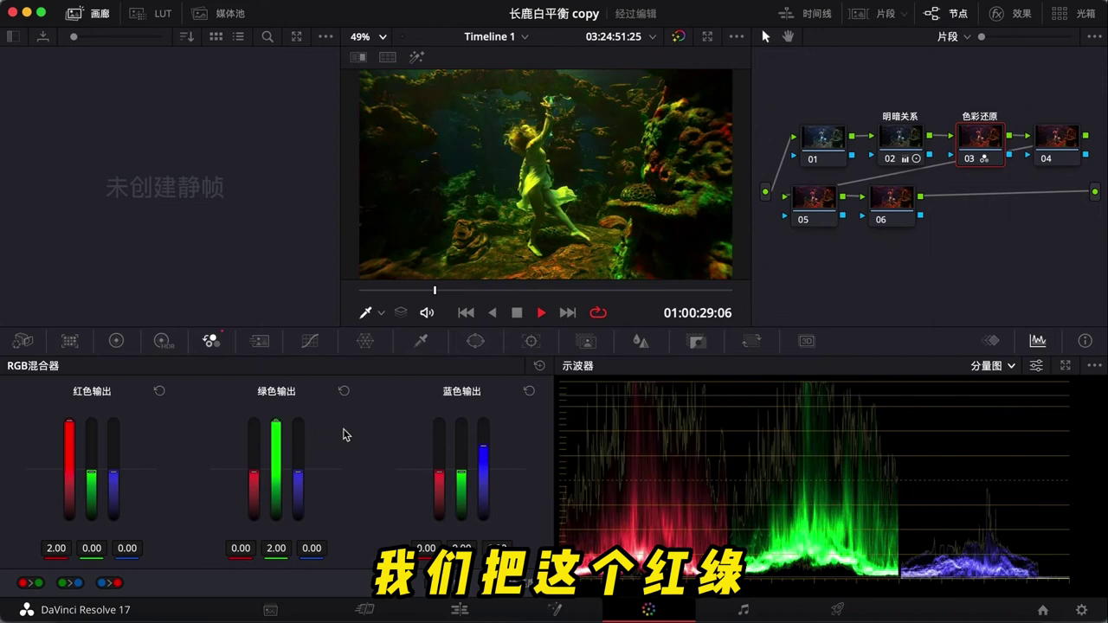
drag(478, 445, 481, 374)
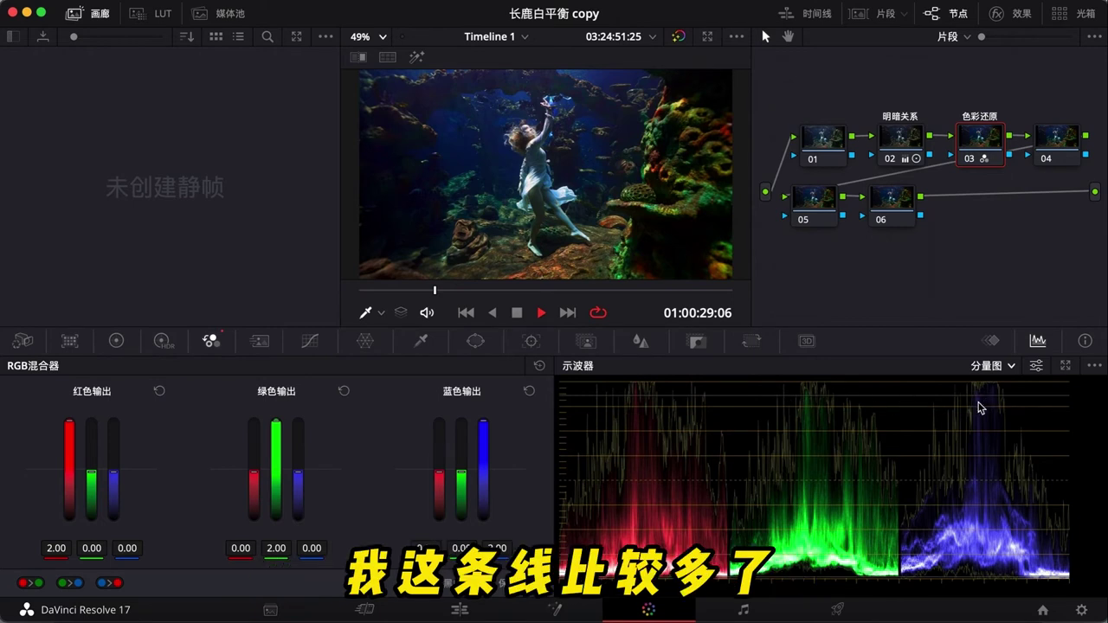
click(900, 141)
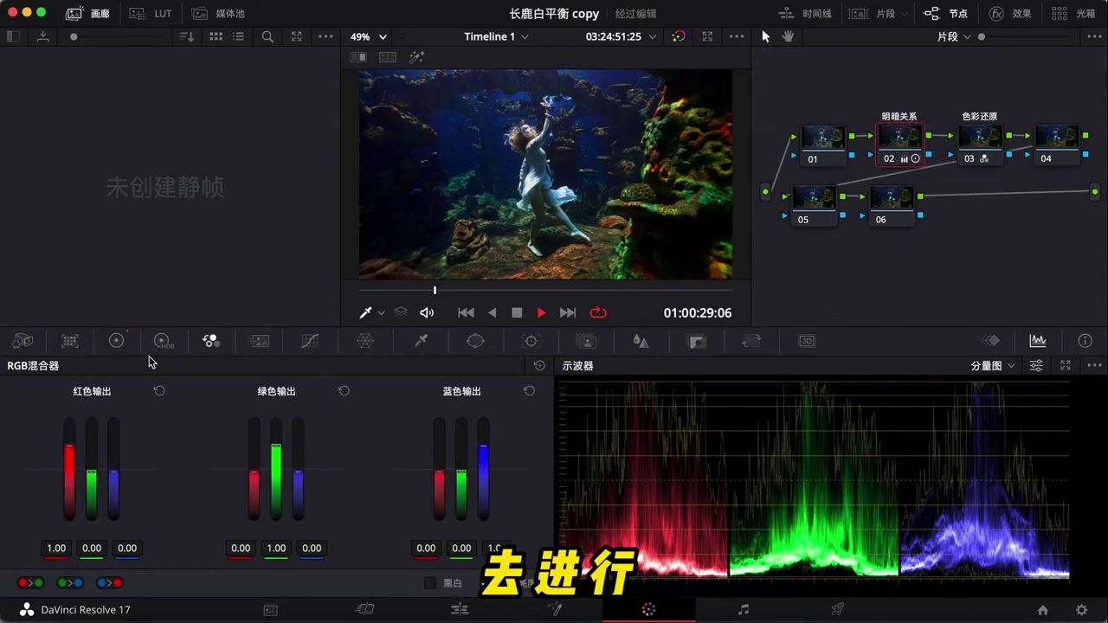
- On the 明暗关系 node's primary wheels, bring gain down to 0.80
click(116, 340)
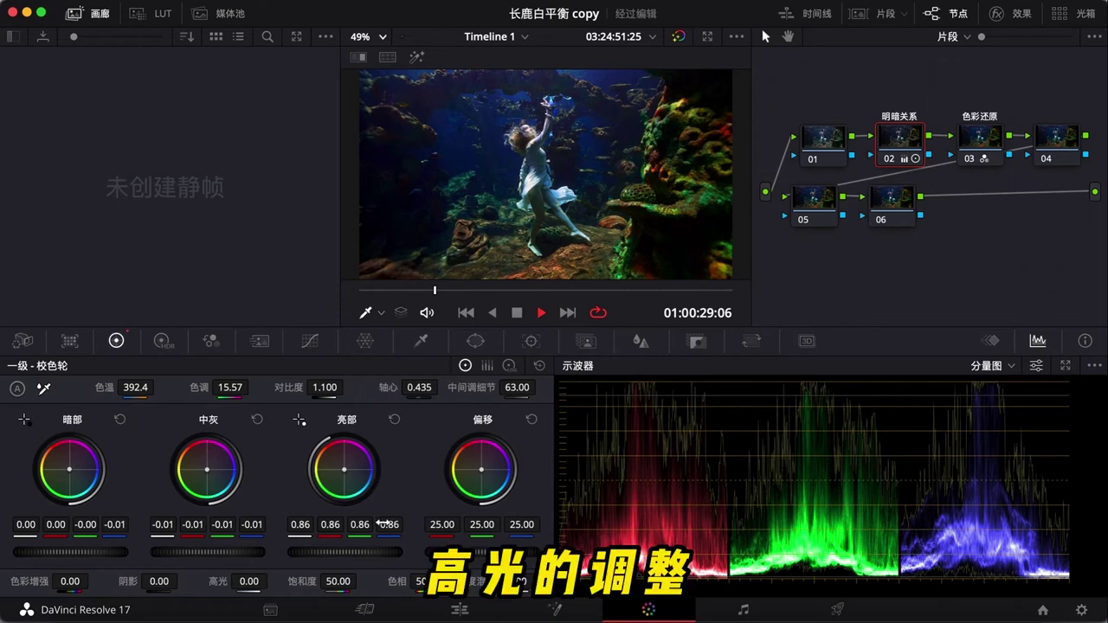
drag(357, 551, 295, 552)
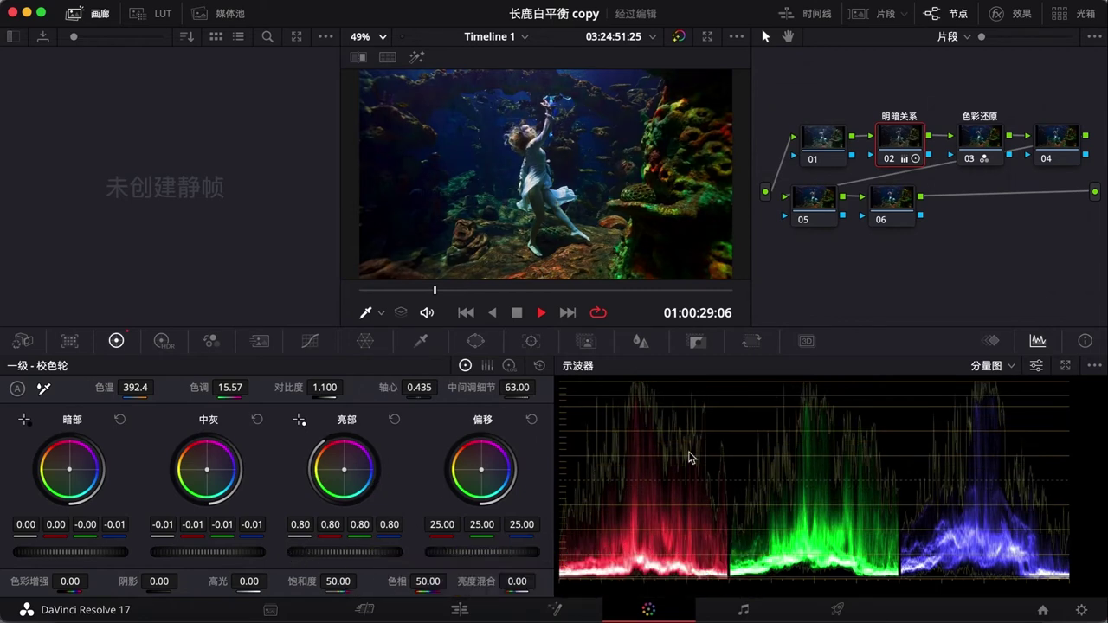
key(shift+super+apostrophe)
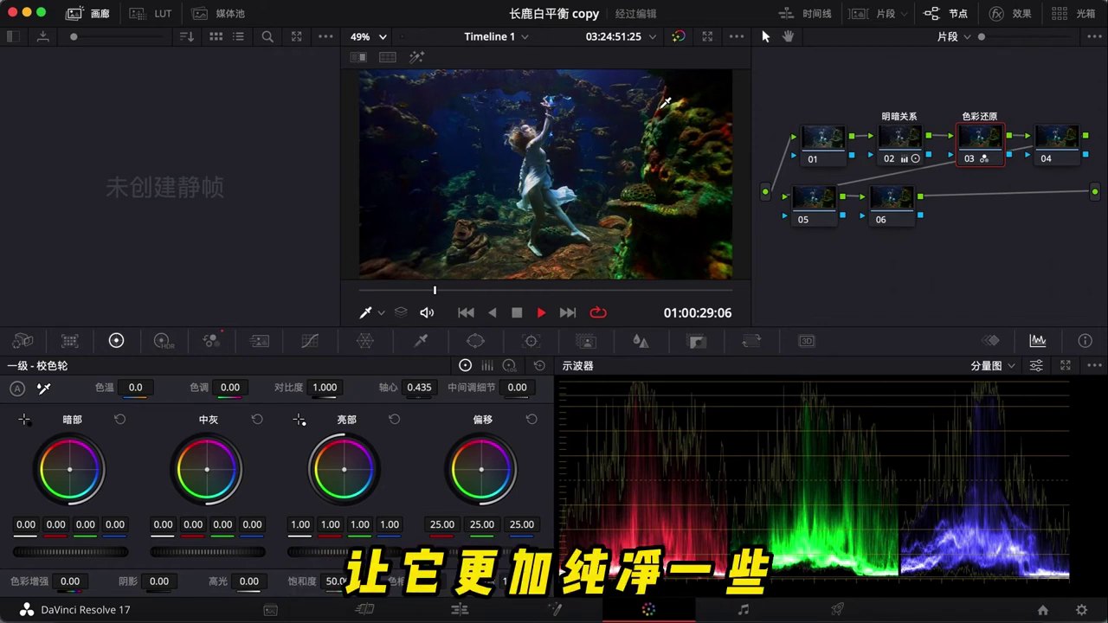
- Label node 04 '曲线' and show its curves
right_click(1056, 149)
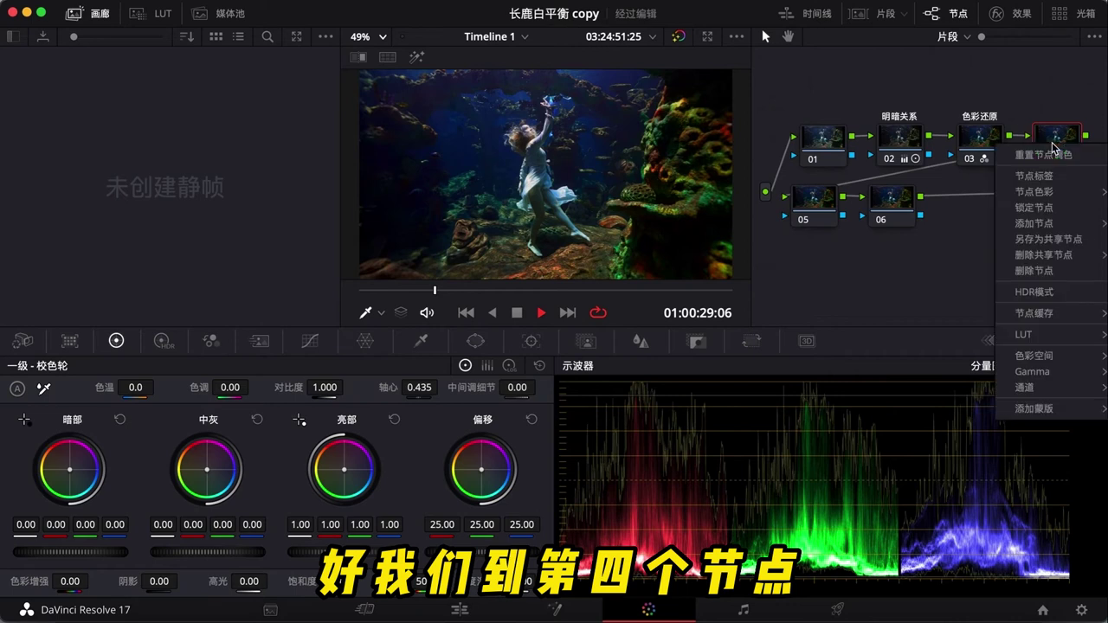
click(1035, 175)
text(曲线)
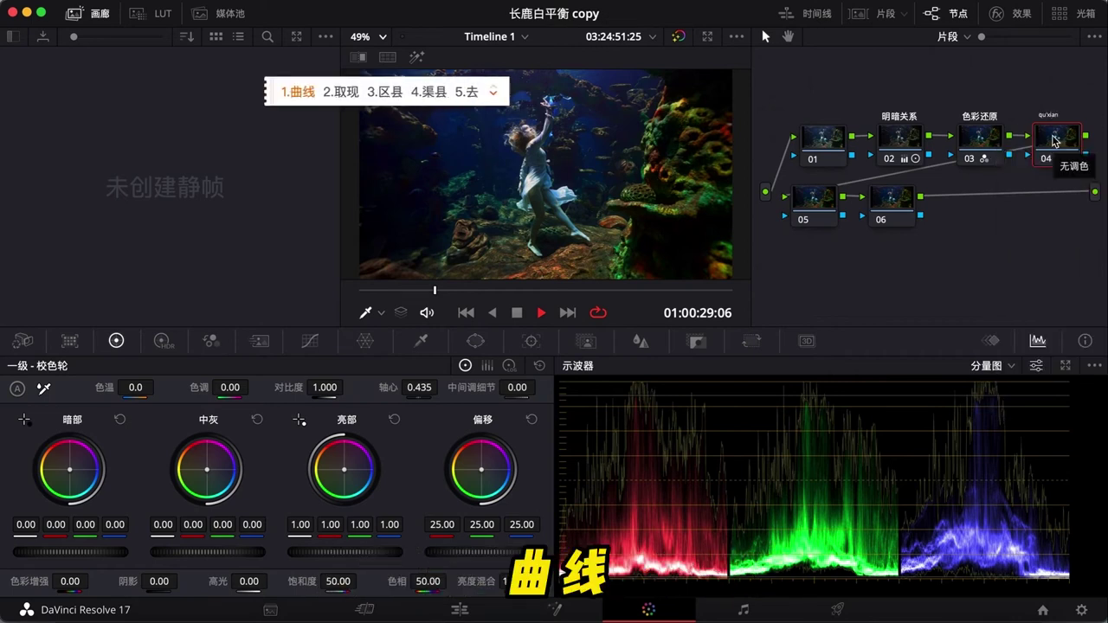
key(Return)
click(309, 341)
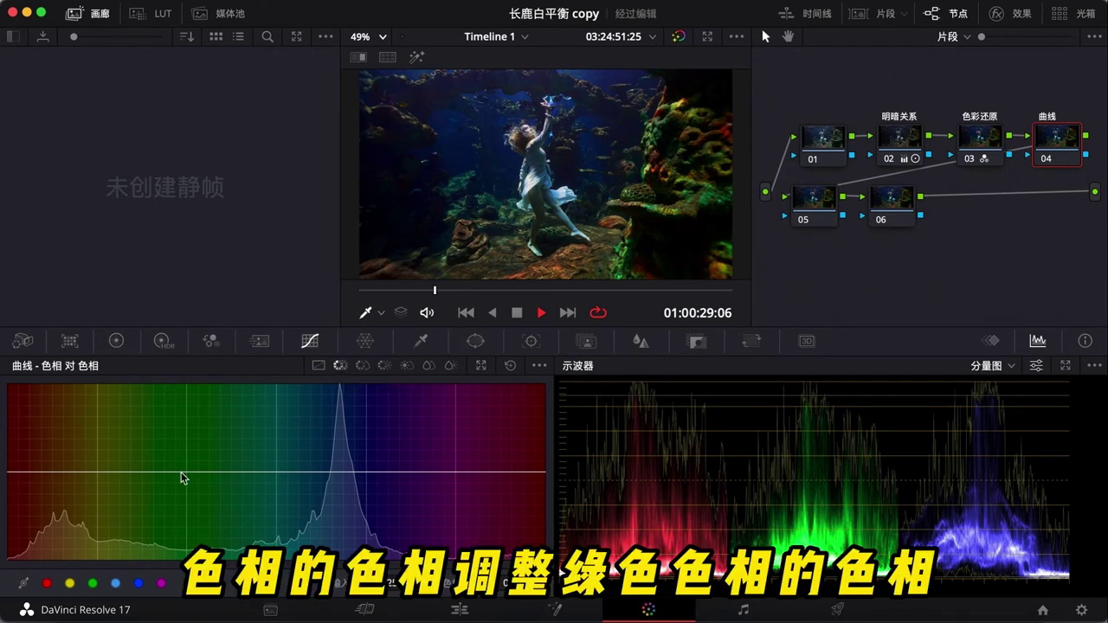
- On Hue vs Hue, raise green and lower cyan, blue, magenta and red
click(710, 194)
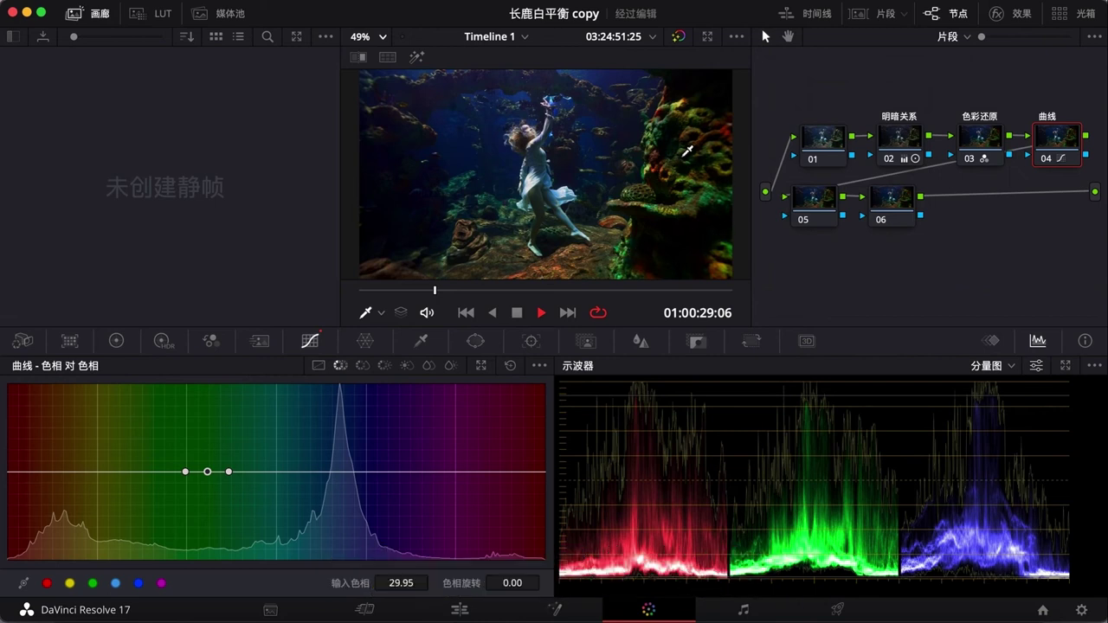
click(511, 367)
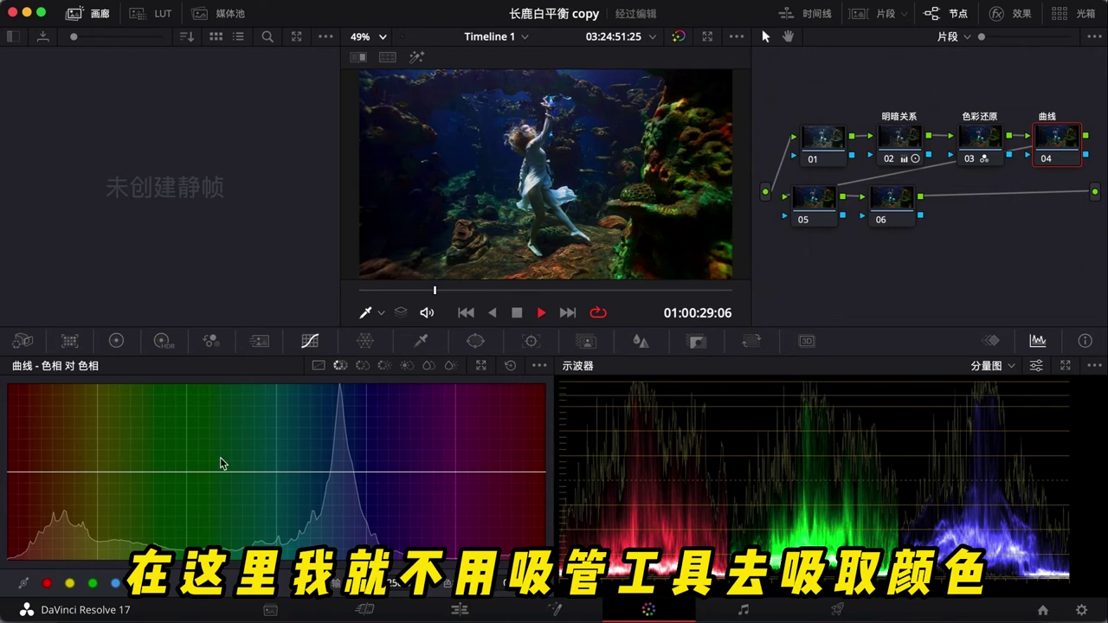
click(93, 584)
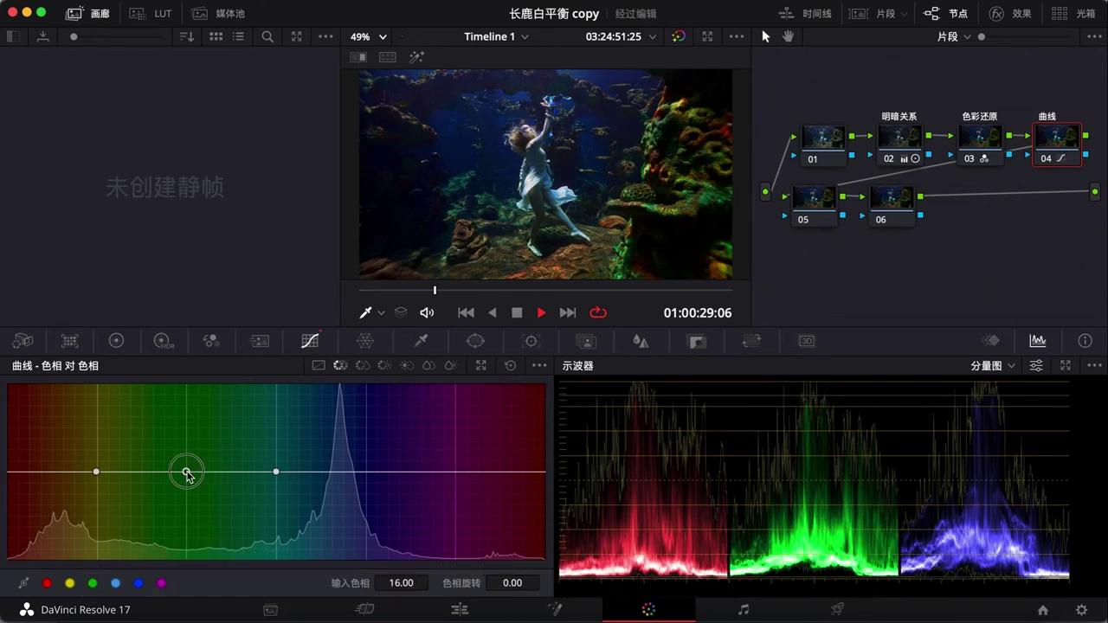
drag(186, 471, 189, 451)
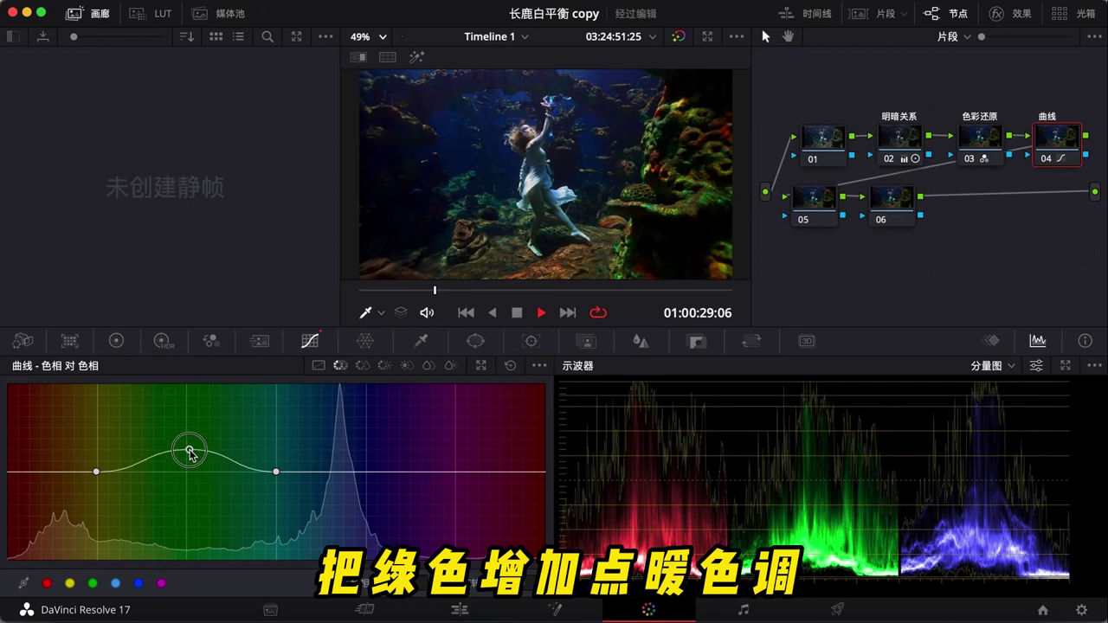
drag(275, 472, 277, 487)
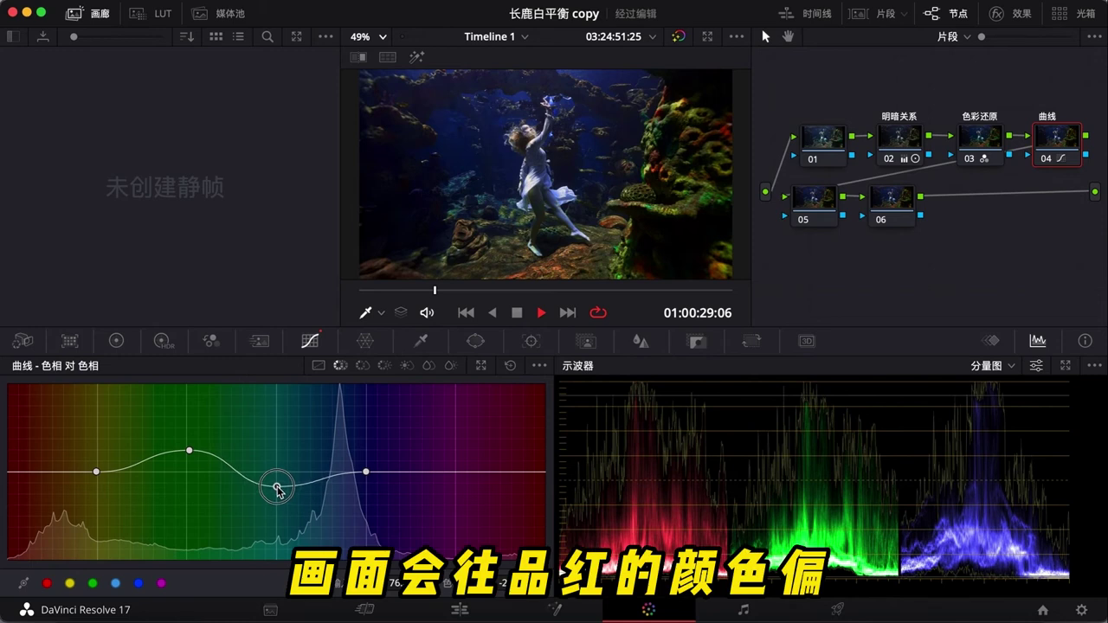
drag(366, 472, 368, 478)
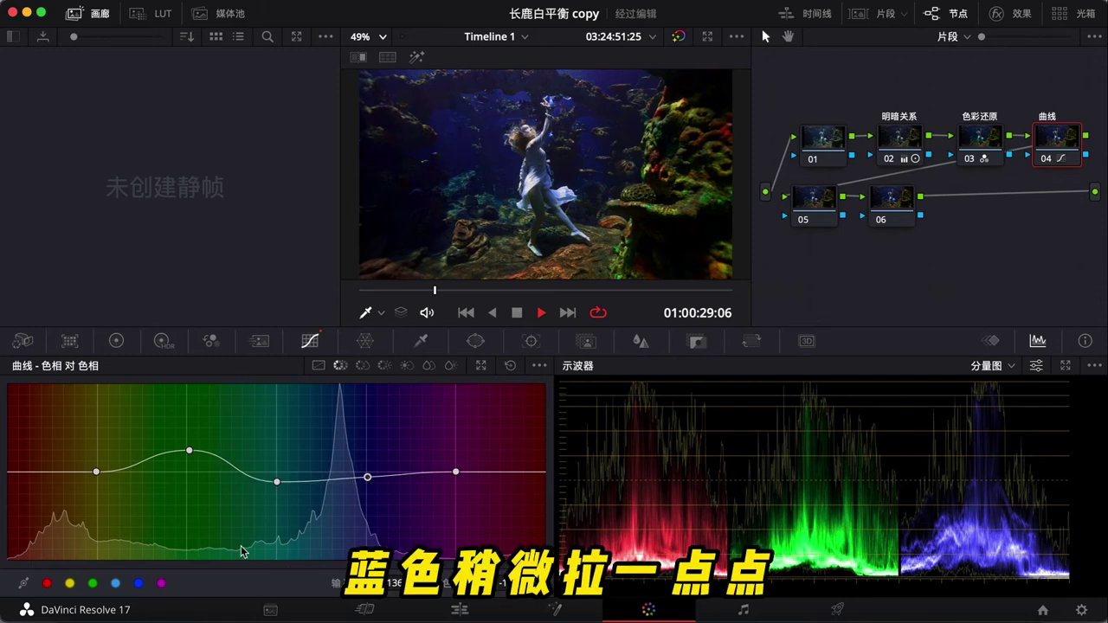
drag(456, 472, 457, 495)
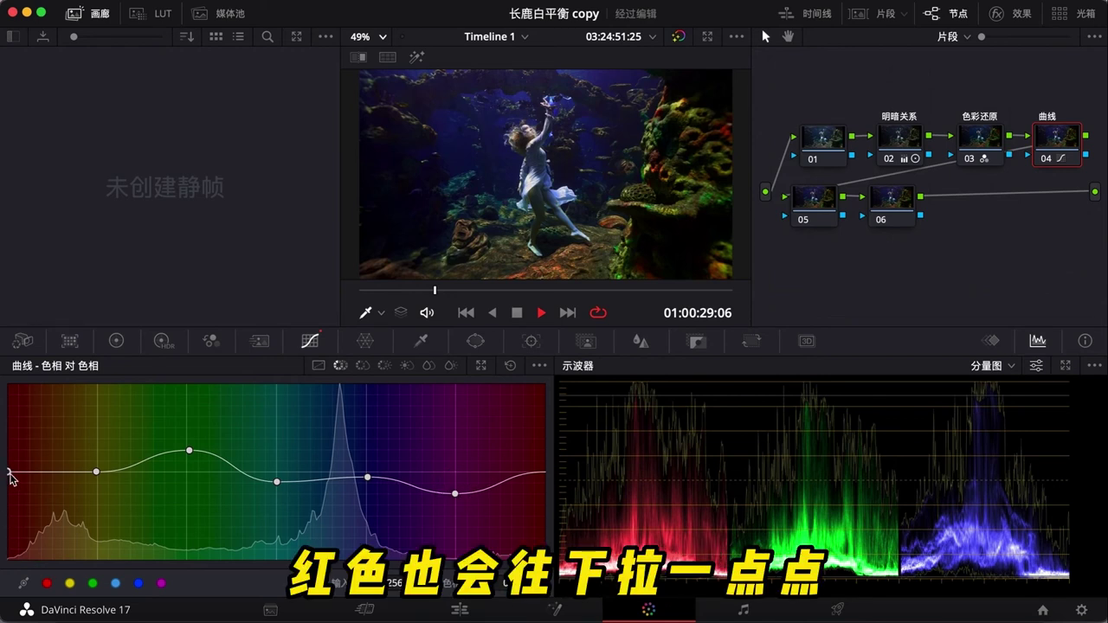
mouse_move(9, 473)
mouse_down()
mouse_move(13, 491)
mouse_move(9, 480)
mouse_up()
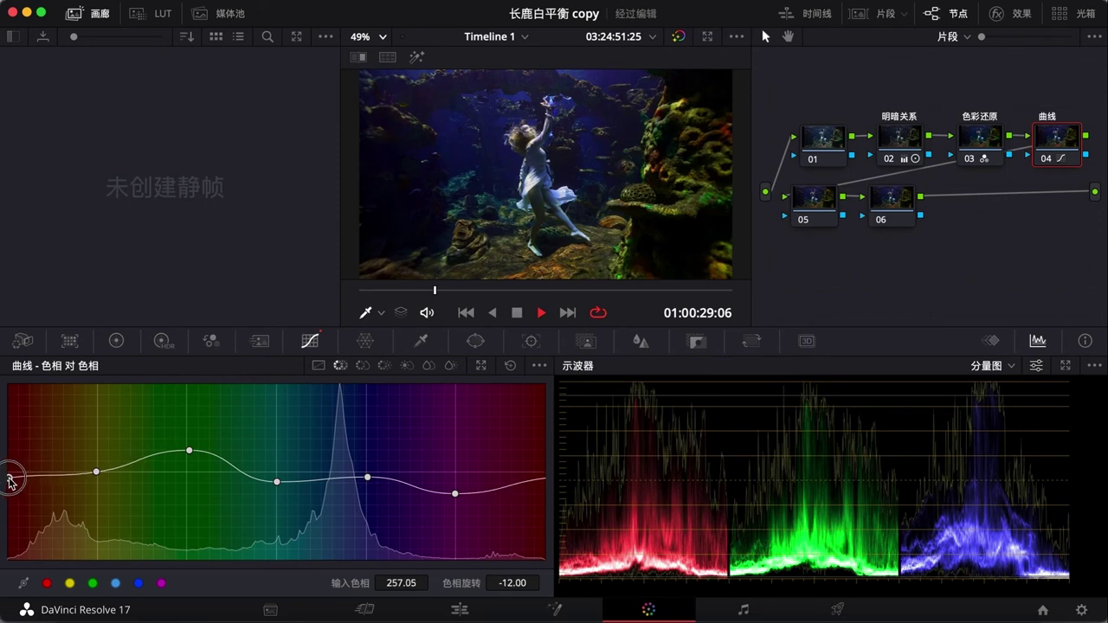
click(363, 366)
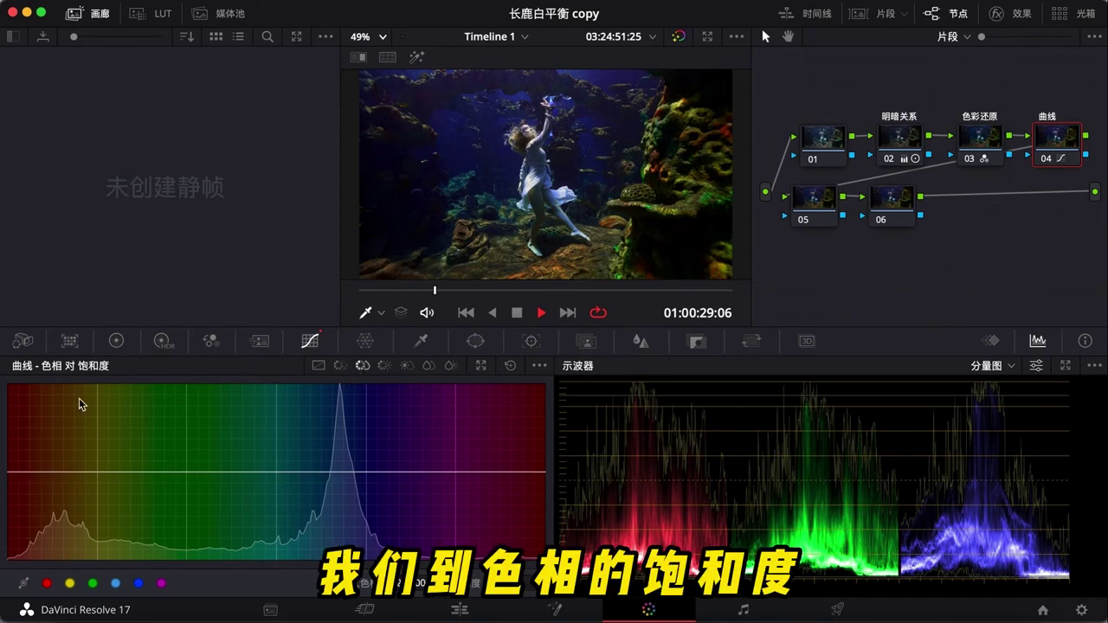
- On the Hue vs Sat curve, drop green saturation almost to zero and lower cyan saturation
click(92, 583)
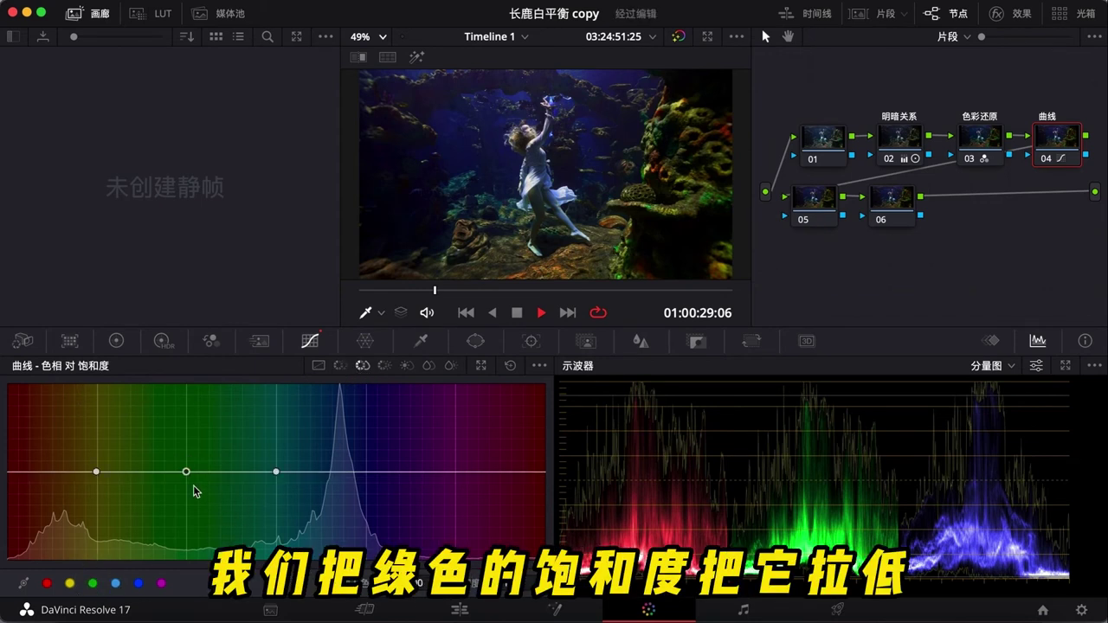
drag(187, 472, 187, 552)
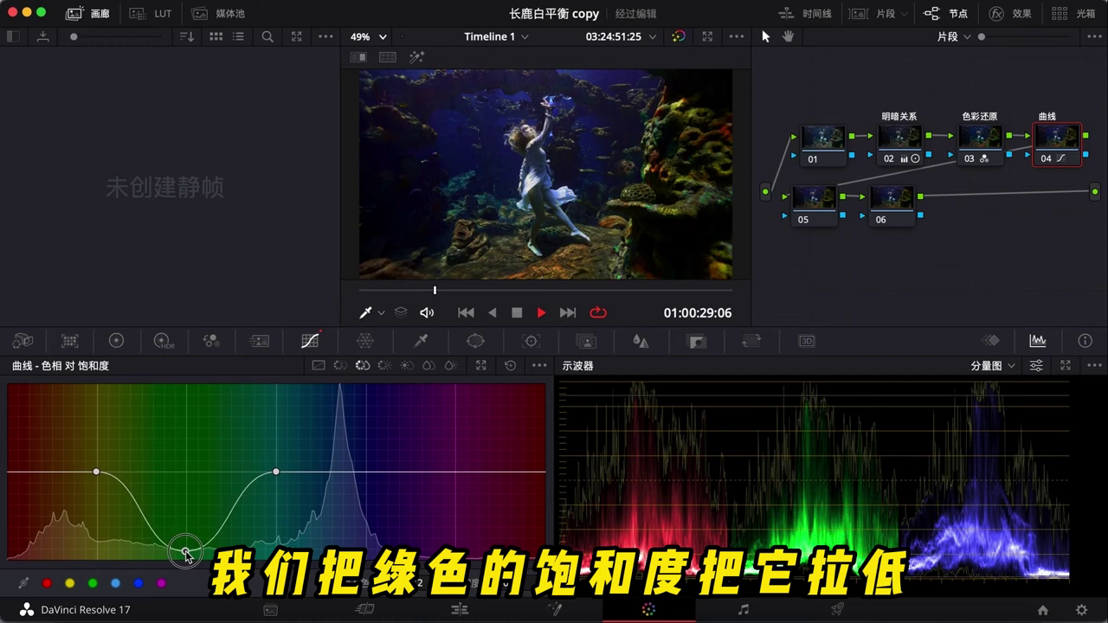
click(367, 472)
drag(274, 472, 273, 542)
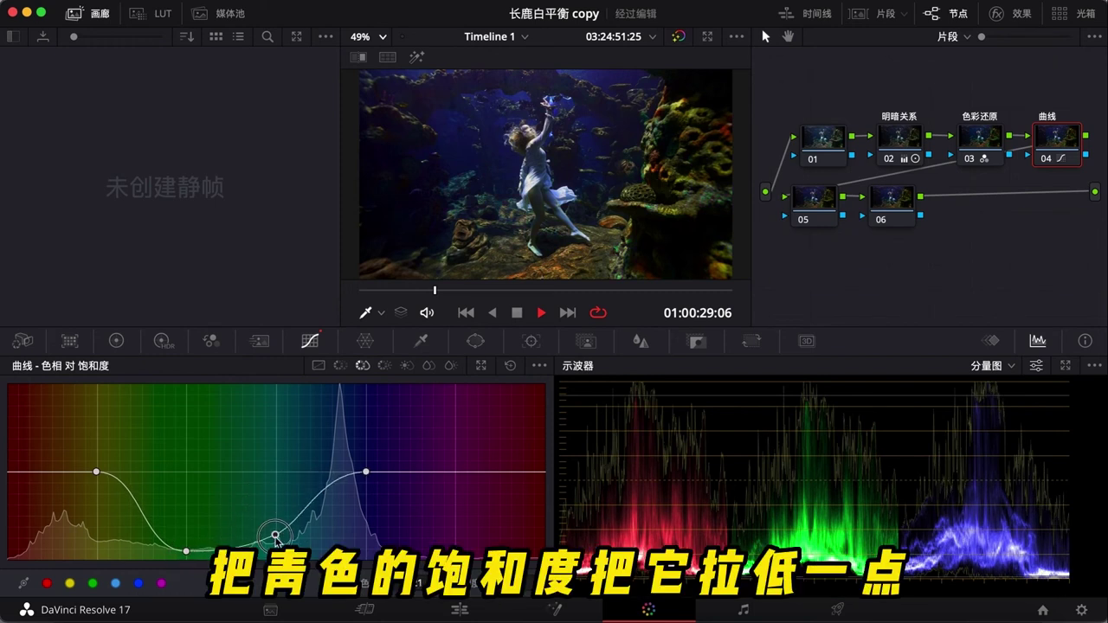
- Lower blue saturation a little, boost yellow saturation slightly, and enlarge the viewer
click(139, 582)
drag(366, 472, 367, 494)
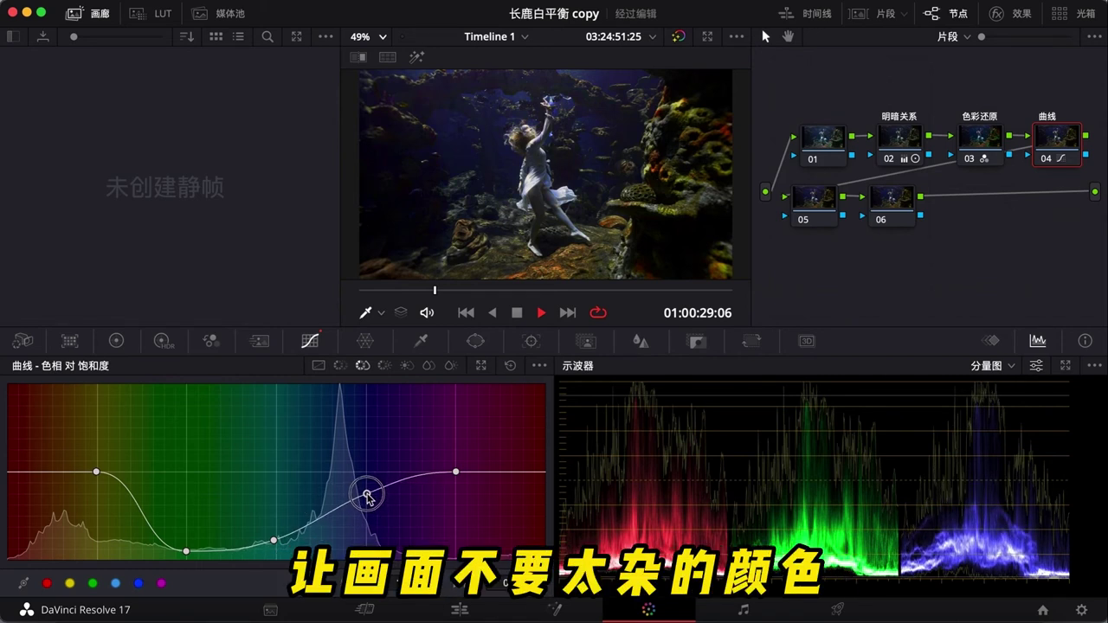
drag(97, 472, 99, 456)
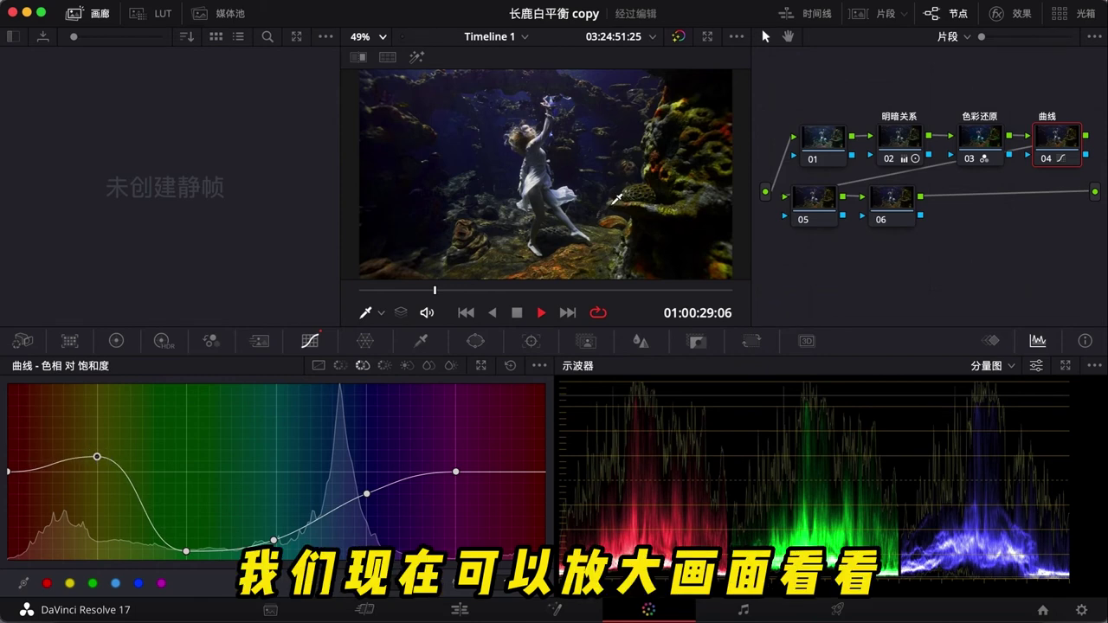
key(alt+f)
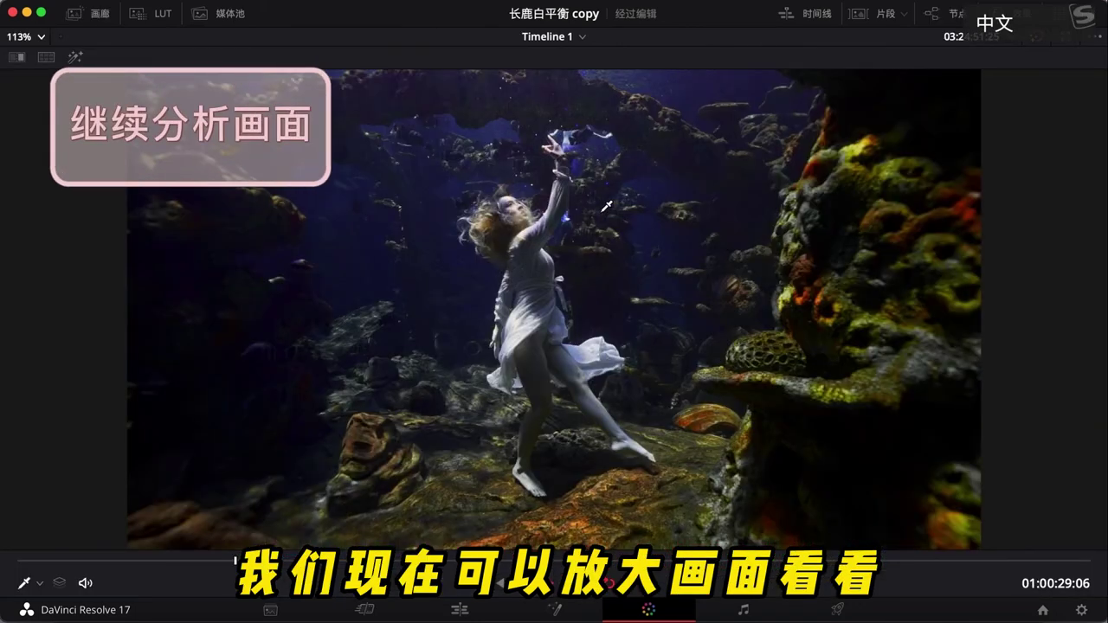
- Show the graded underwater clip full-screen to inspect its colours
key(ctrl+f)
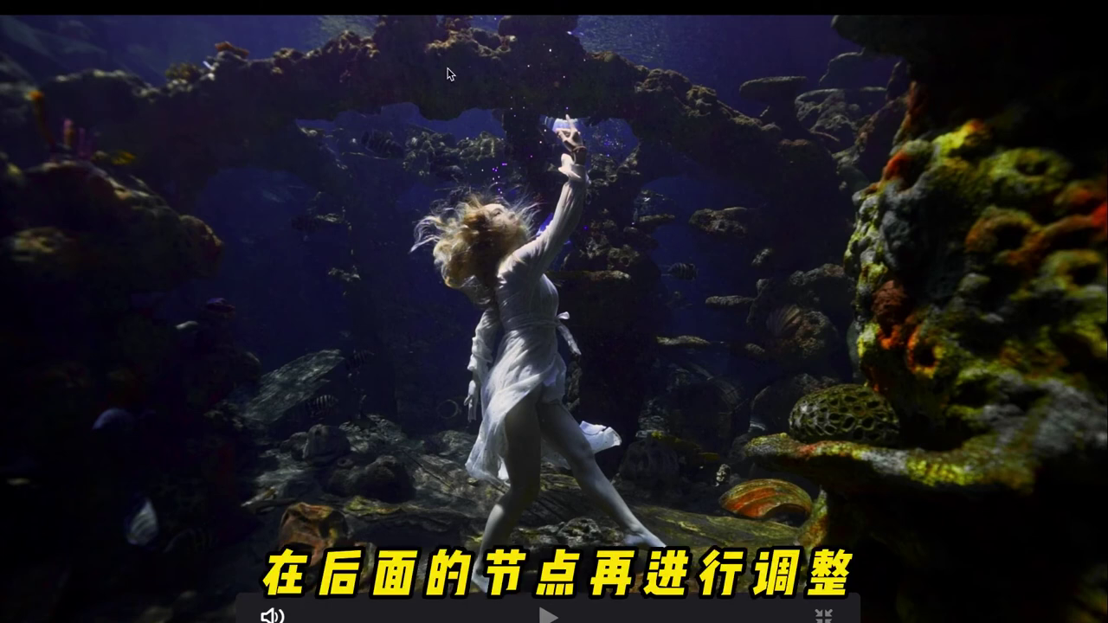
- Leave full-screen view and label node 05 '二级调色'
click(823, 616)
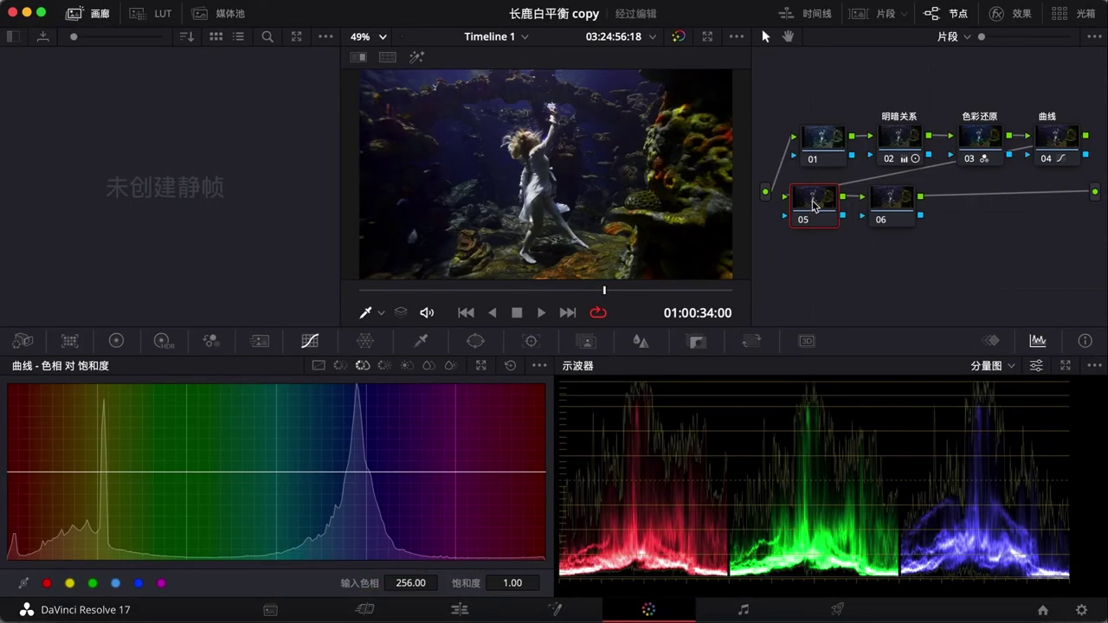
right_click(810, 204)
click(835, 231)
text(er)
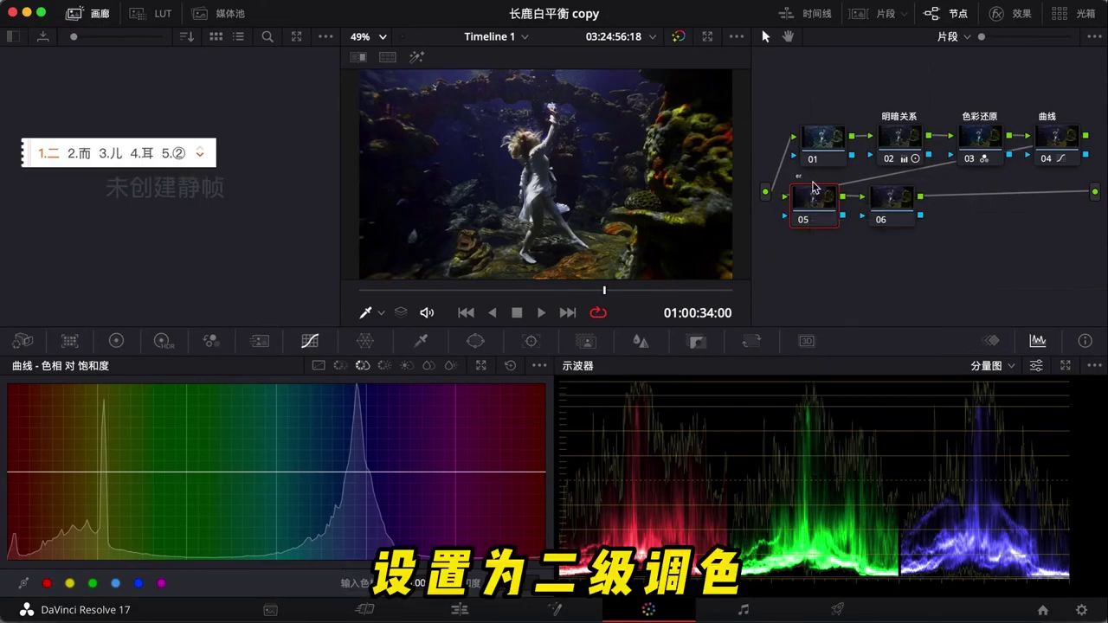
text(jitiaose)
key(Return)
- In the Hue-Saturation colour warper, pull greens and purples inward and shift blues and yellows slightly
click(365, 340)
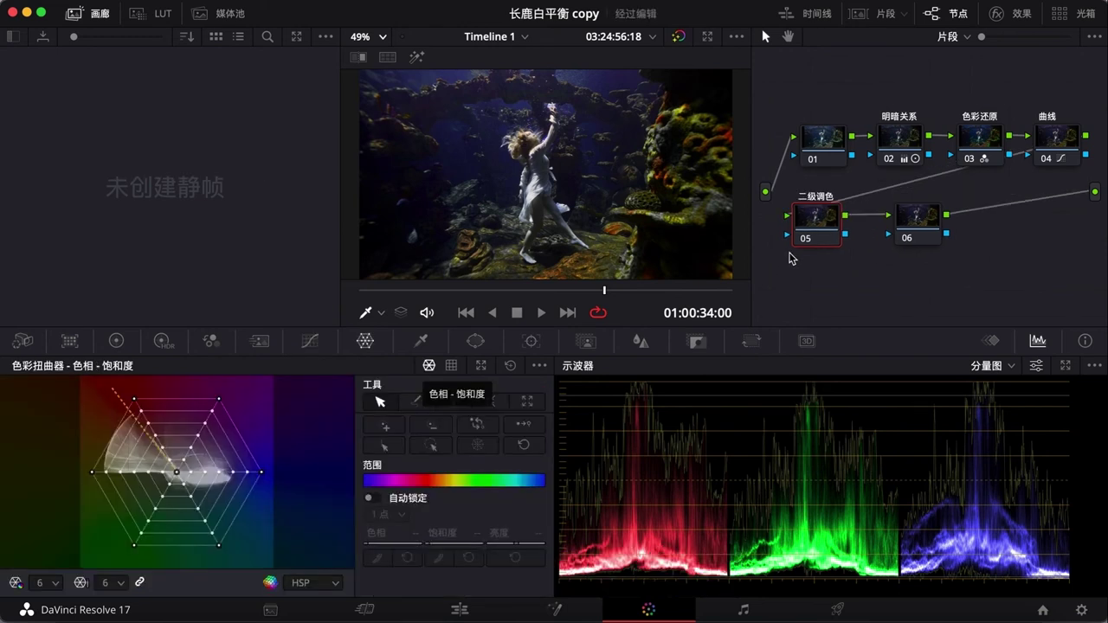
drag(153, 541, 172, 486)
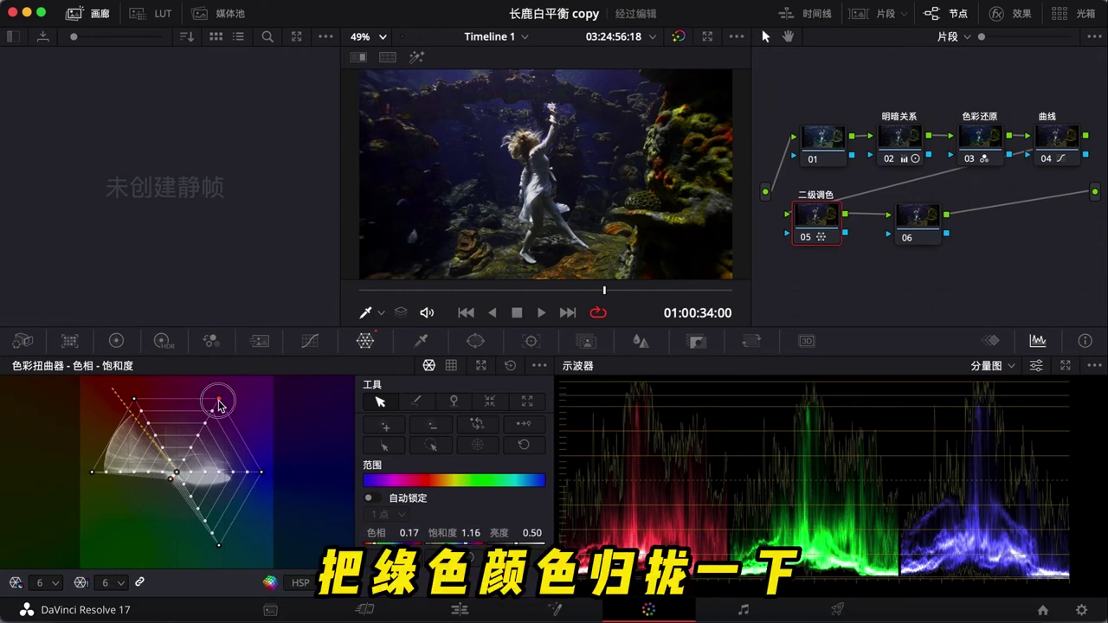
drag(219, 400, 201, 429)
drag(176, 472, 182, 471)
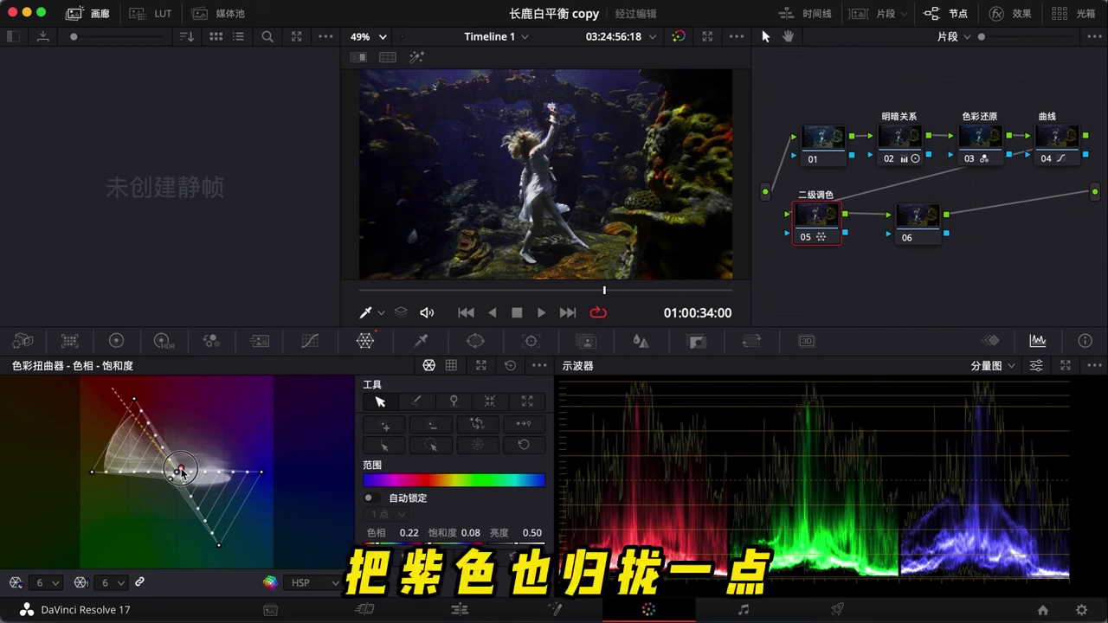
drag(262, 472, 253, 501)
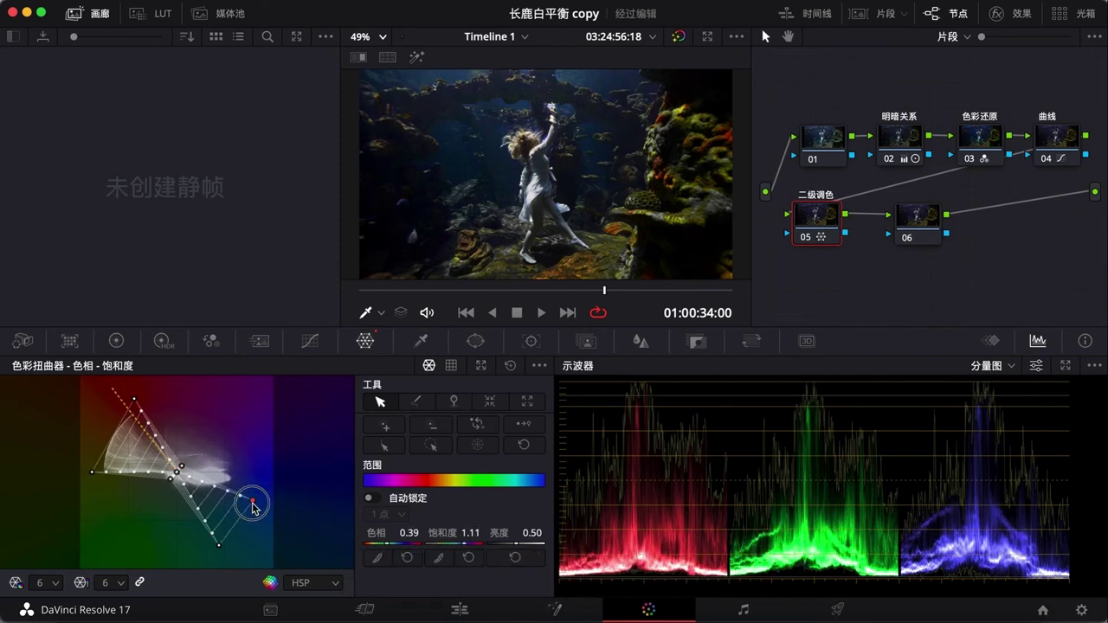
drag(93, 474, 102, 450)
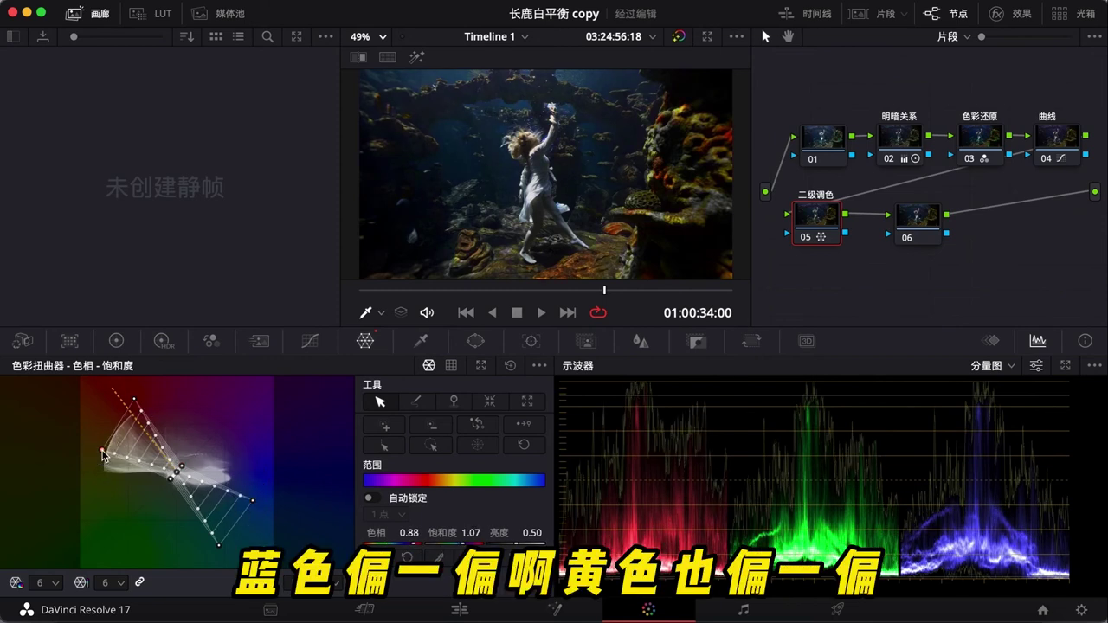
click(1002, 367)
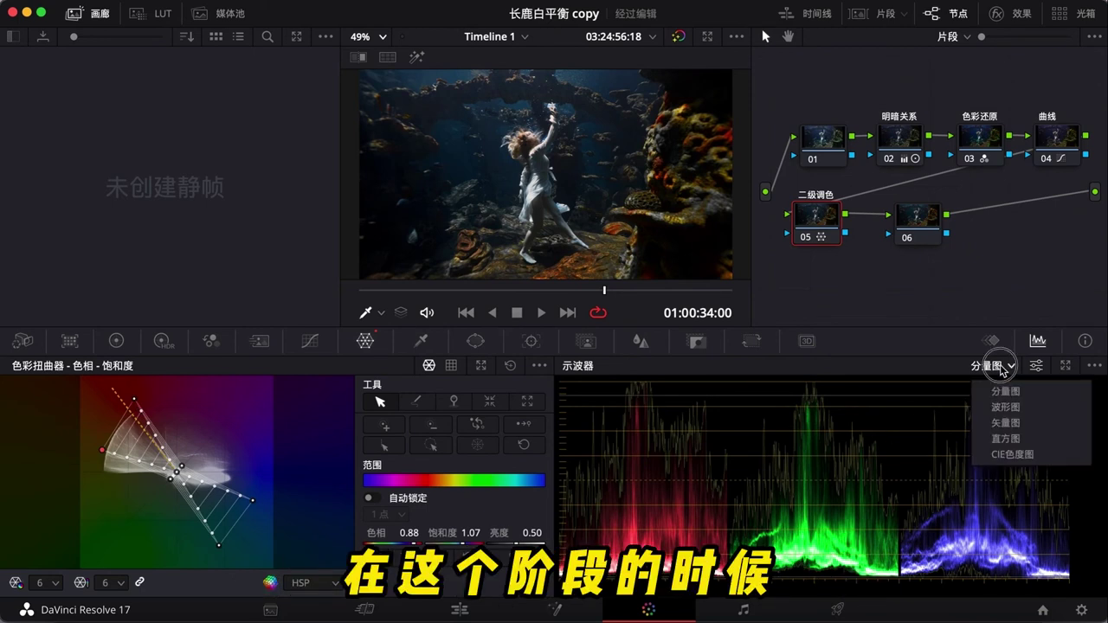
- Show the 矢量图 vectorscope with 显示肤色指示线 and 显示2倍缩放 enabled
click(1007, 425)
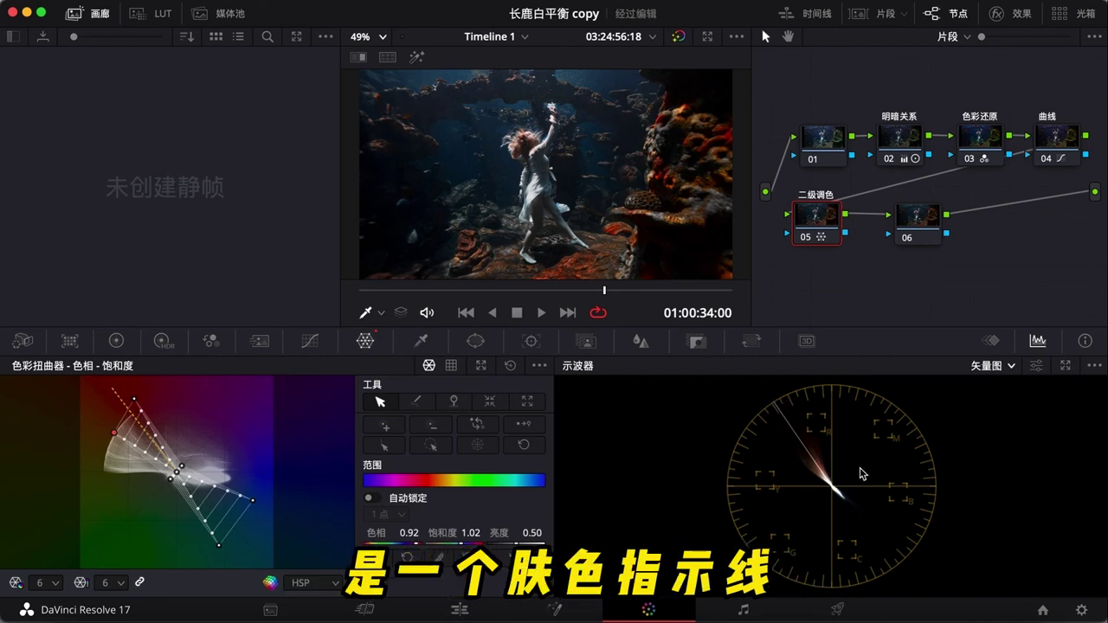
click(1035, 365)
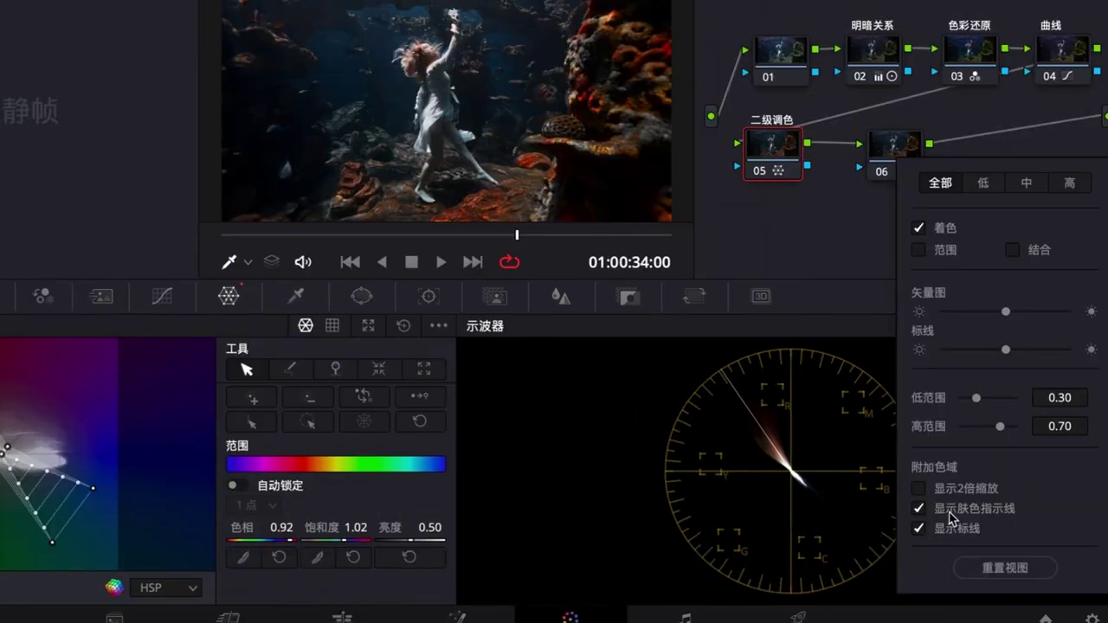
click(922, 515)
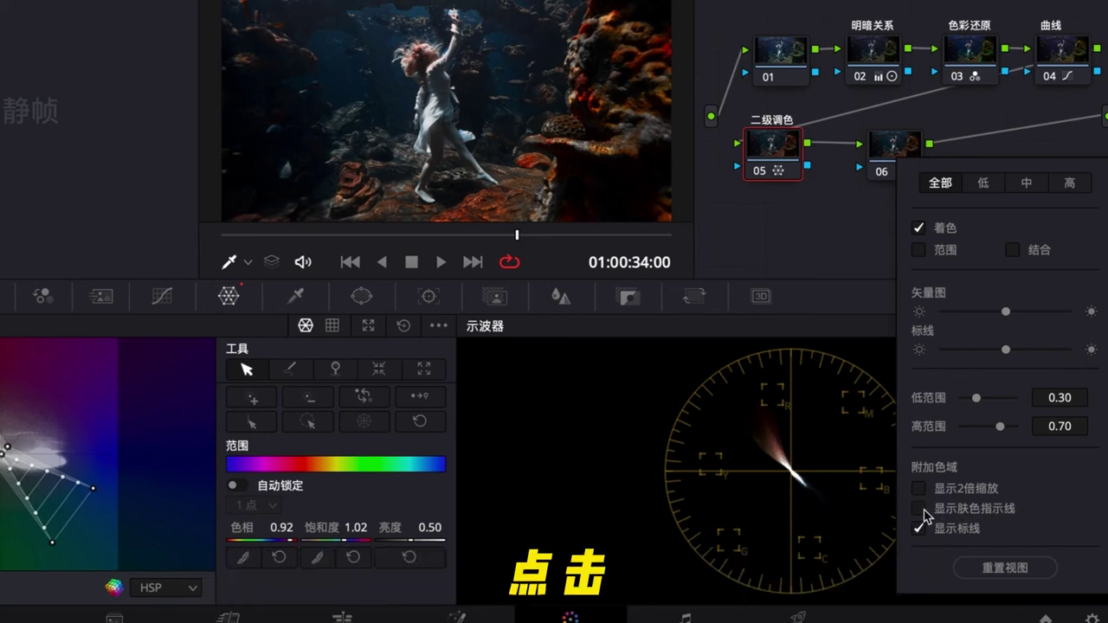
click(923, 515)
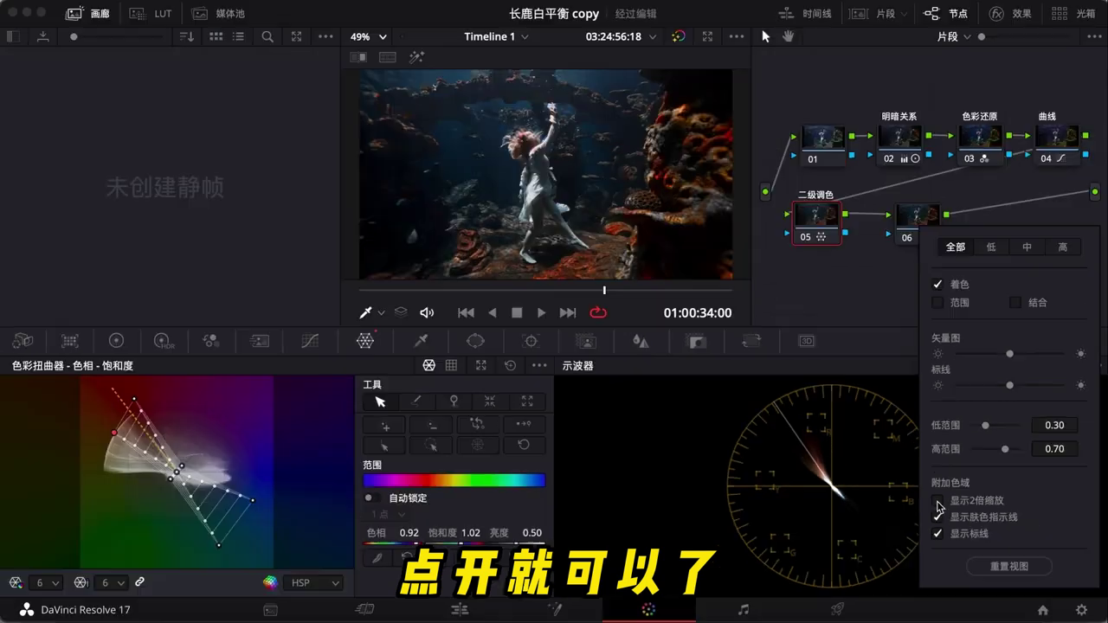
click(952, 490)
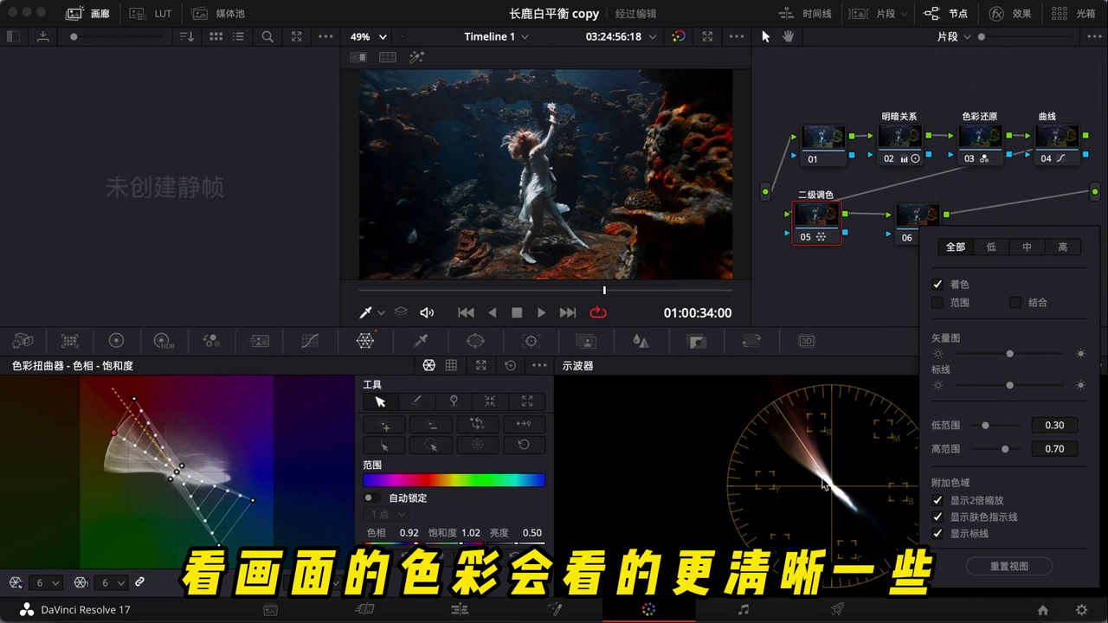
- Rein in the oversaturated reds and oranges and shift the blues in node 05's warper, then select node 06
click(867, 290)
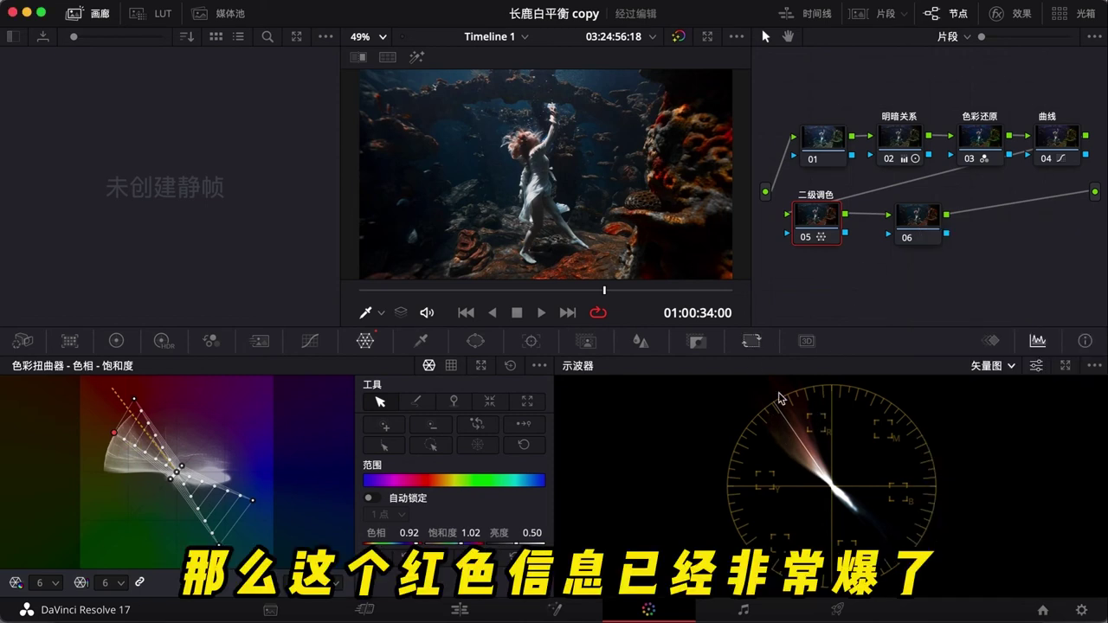
drag(134, 399, 152, 438)
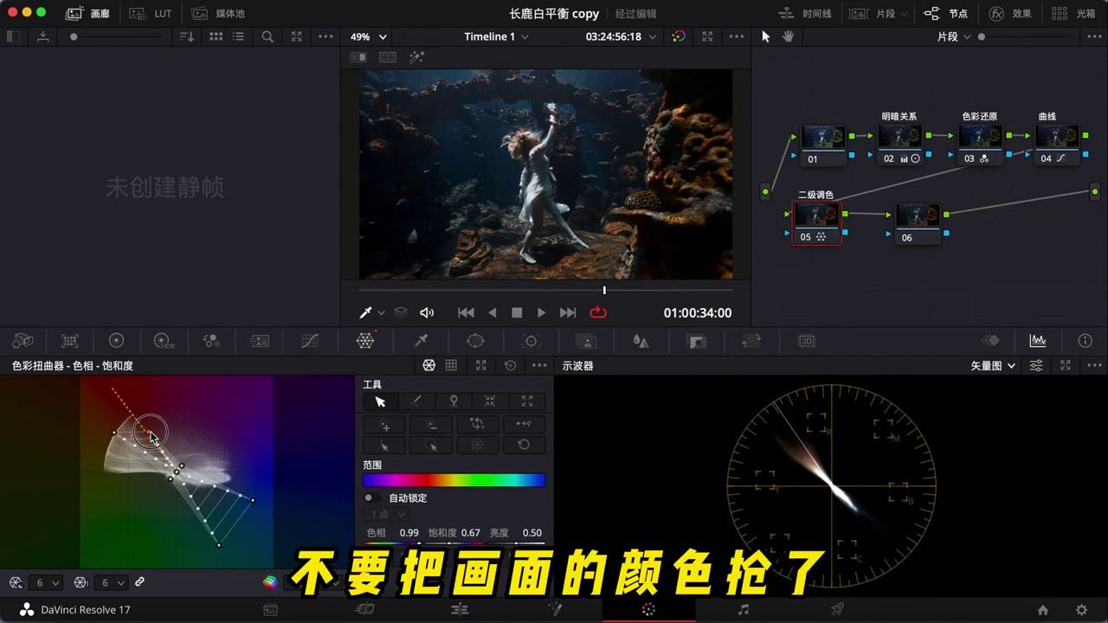
drag(252, 500, 247, 514)
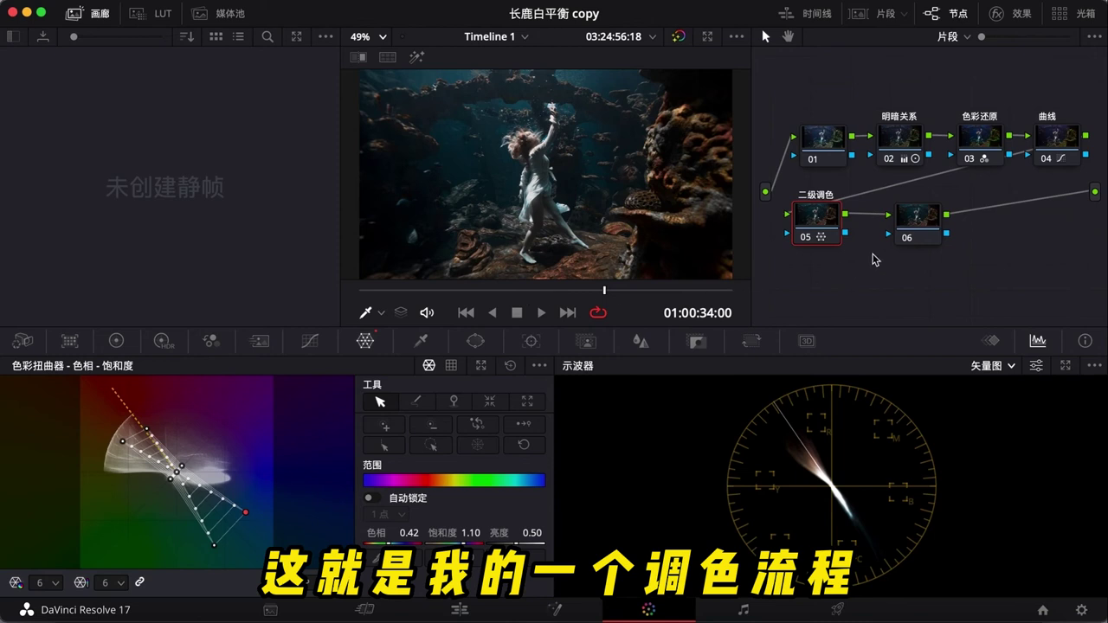
click(921, 232)
- Label node 06 '调子'
right_click(918, 222)
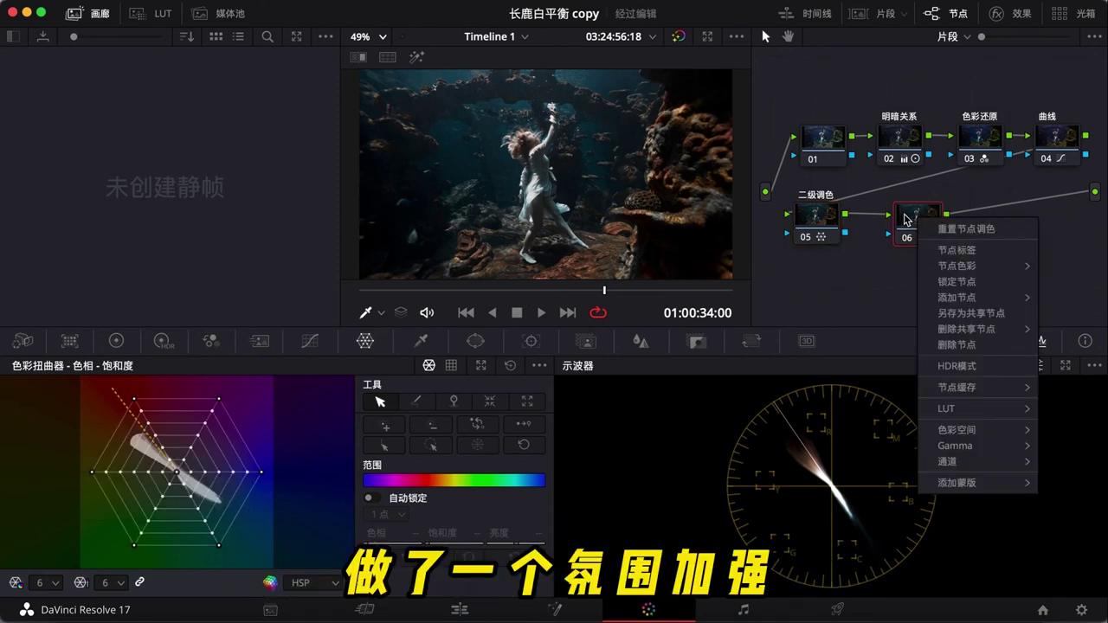
click(908, 222)
right_click(908, 222)
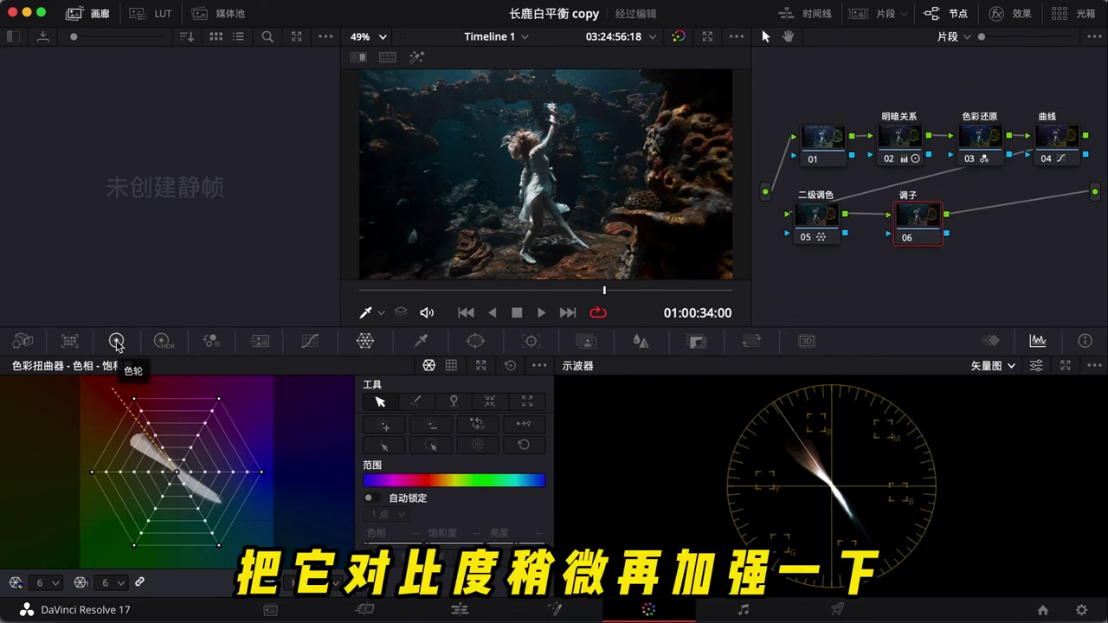
- With the RGB Parade scope, set offset 20.85, gain 1.07, gamma -0.02 and lift 0.02
click(116, 342)
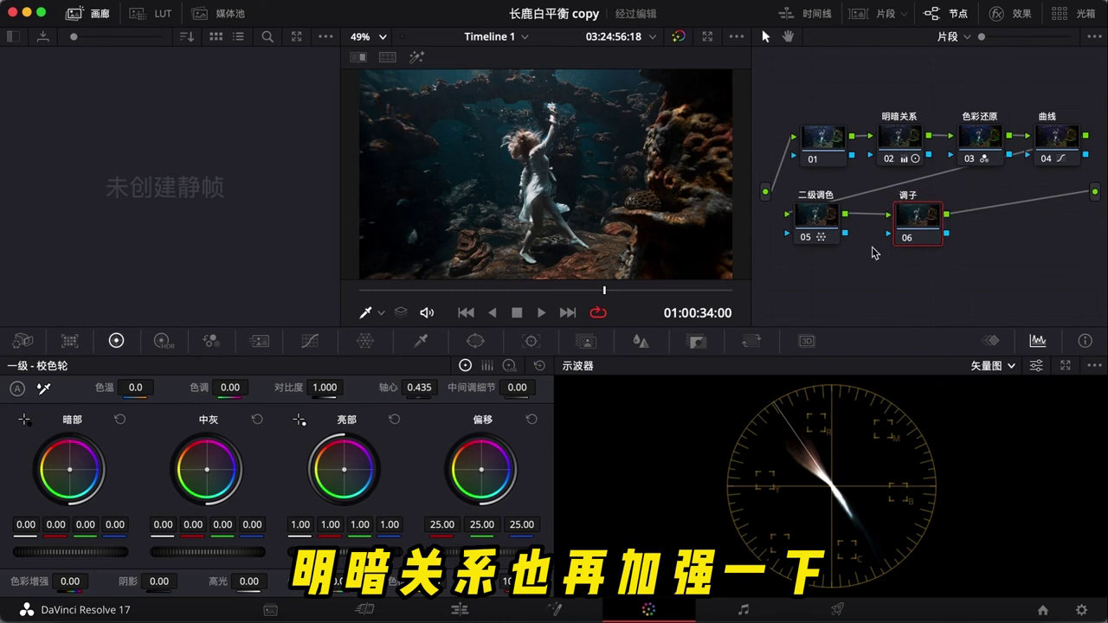
click(1004, 369)
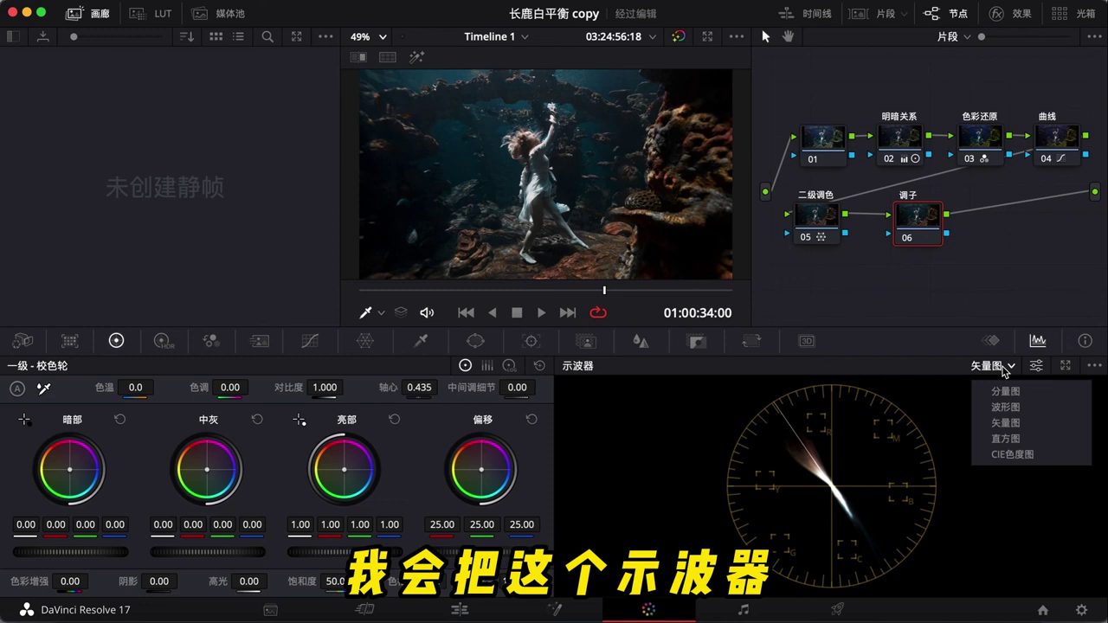
click(1020, 395)
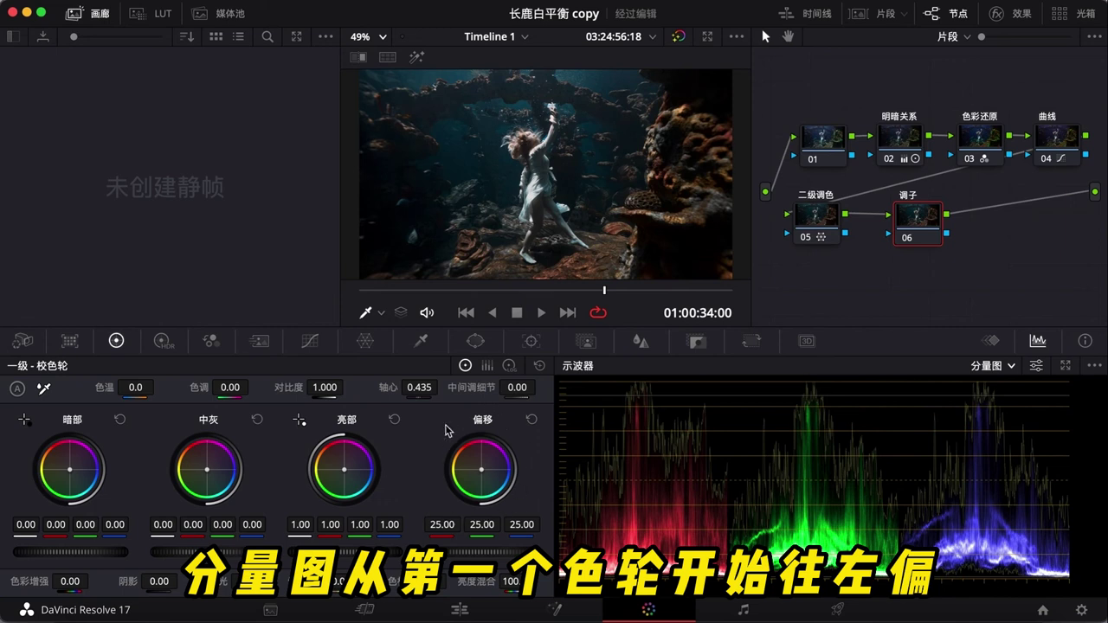
mouse_move(481, 551)
mouse_down()
mouse_move(335, 564)
mouse_move(394, 554)
mouse_move(364, 551)
mouse_up()
drag(246, 552, 186, 552)
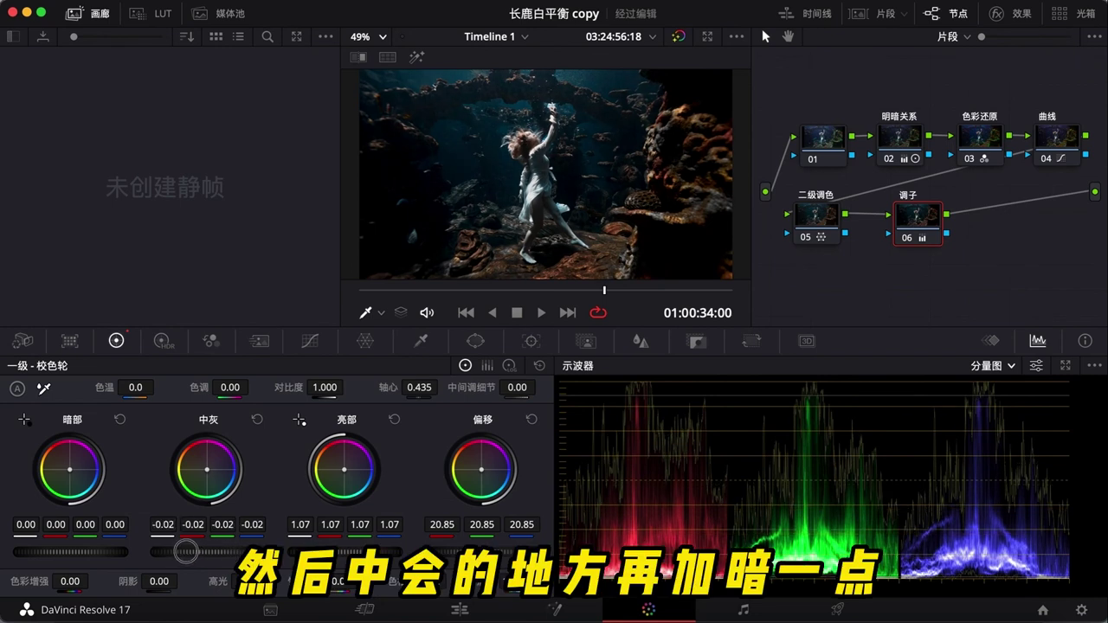
drag(53, 552, 73, 557)
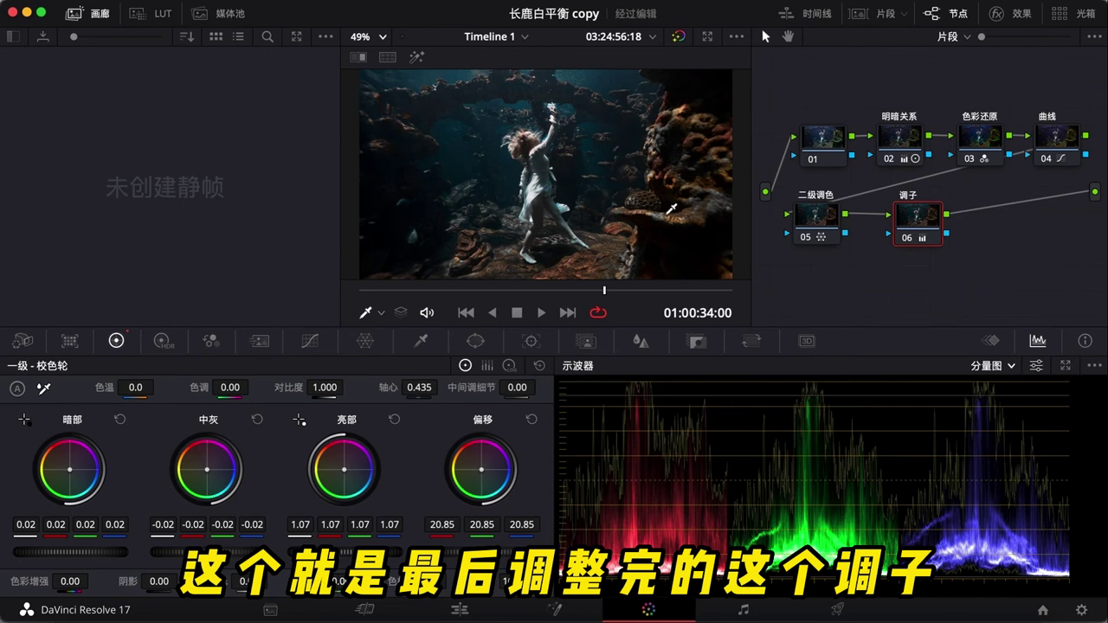
click(908, 242)
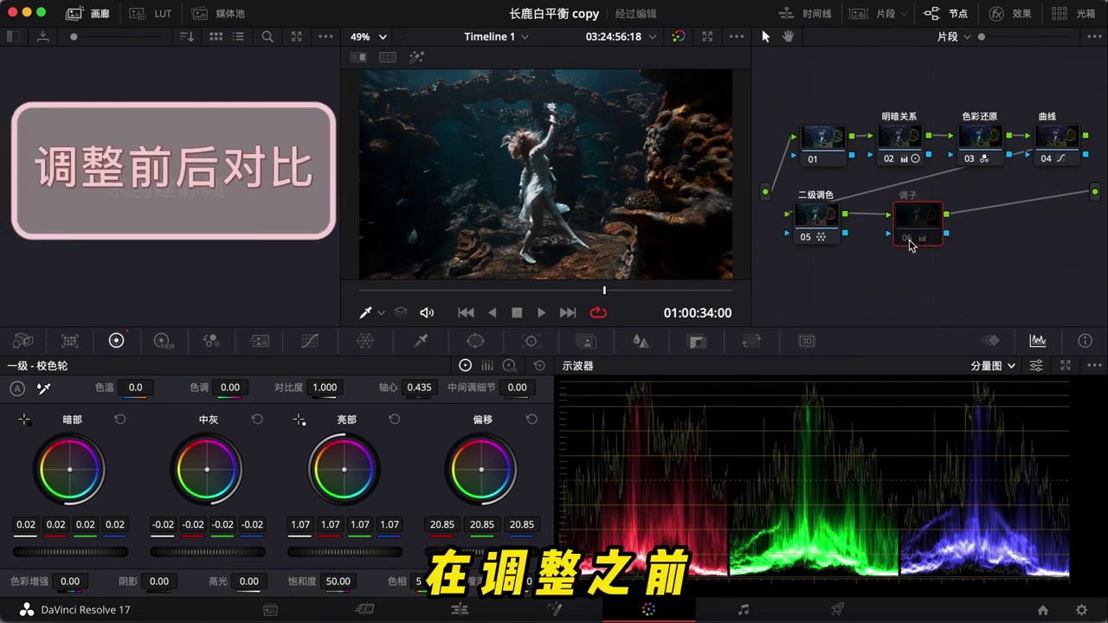
click(909, 243)
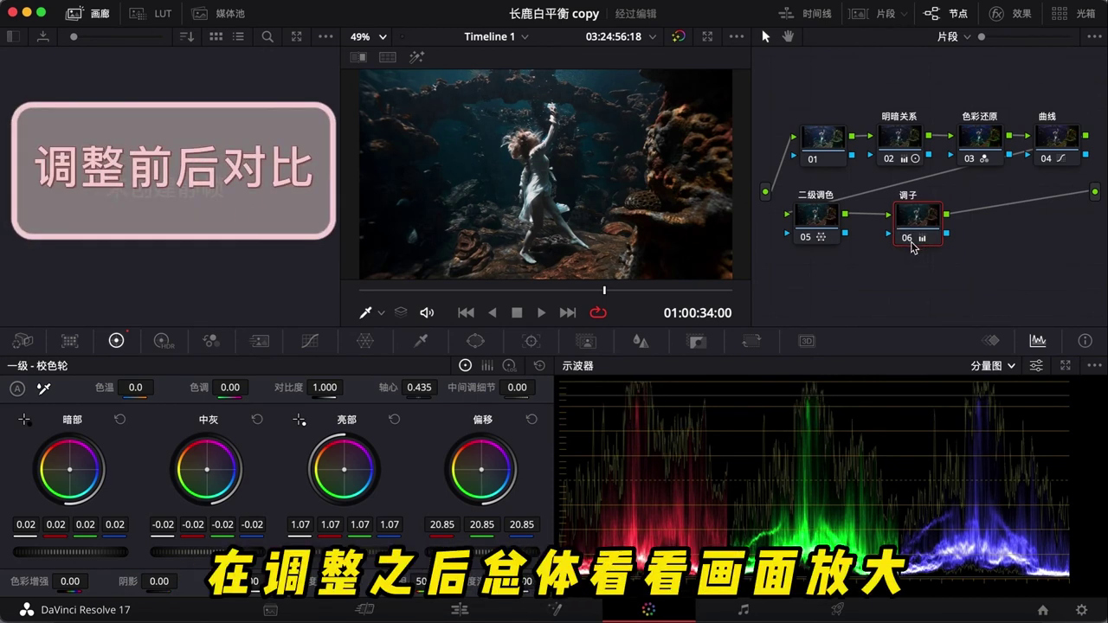
key(super+f)
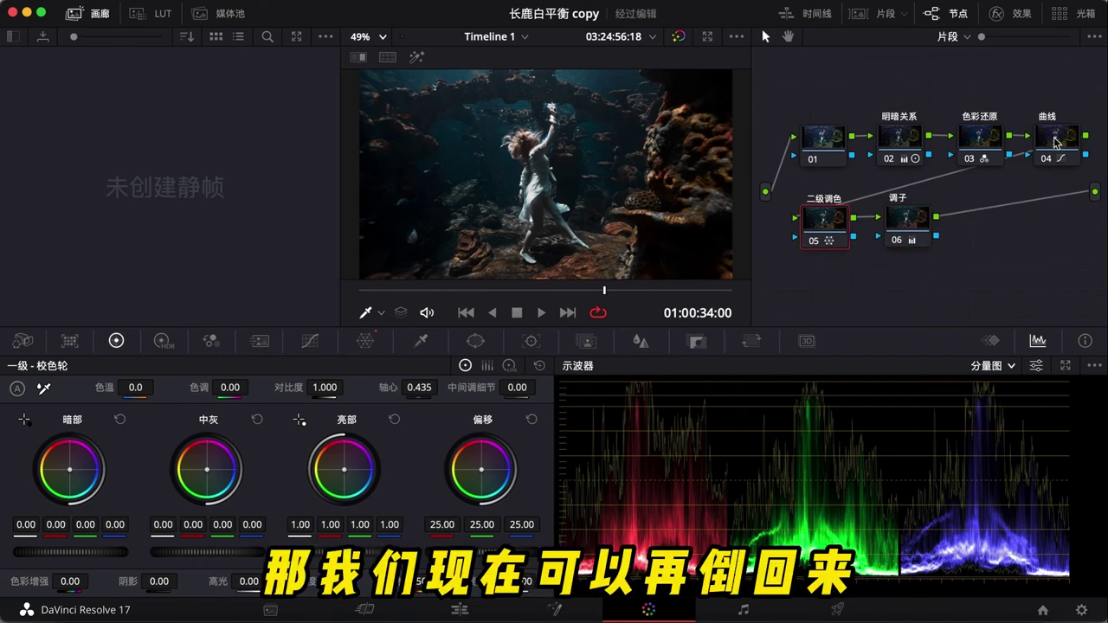
- On node 04's Hue vs Hue curve, soften the green shift and rotate blue hues by 18.40
click(1050, 145)
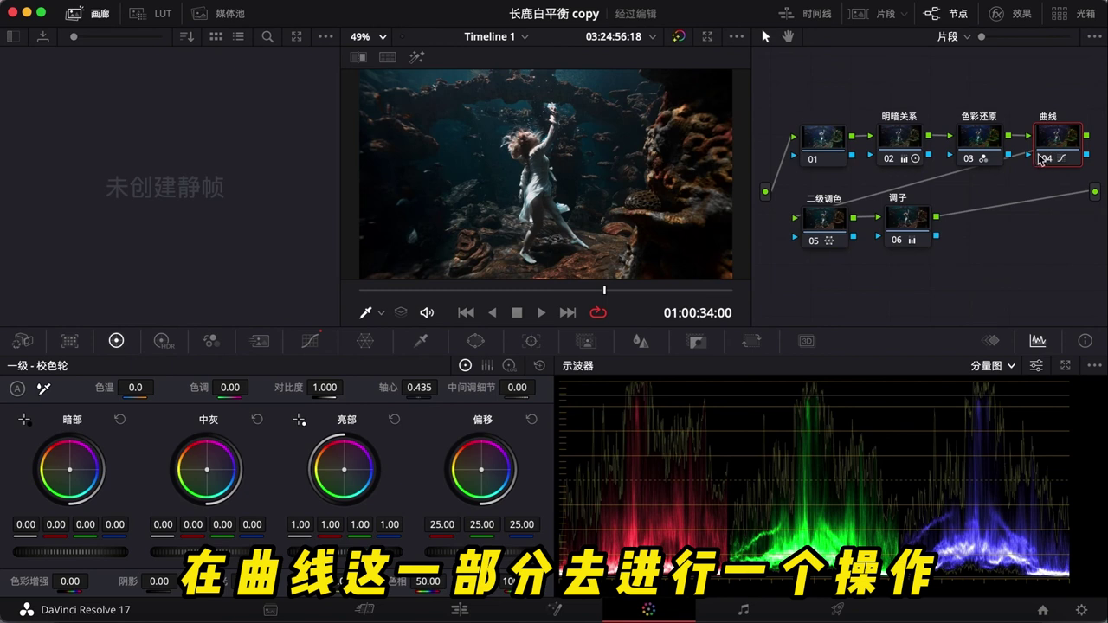
click(310, 341)
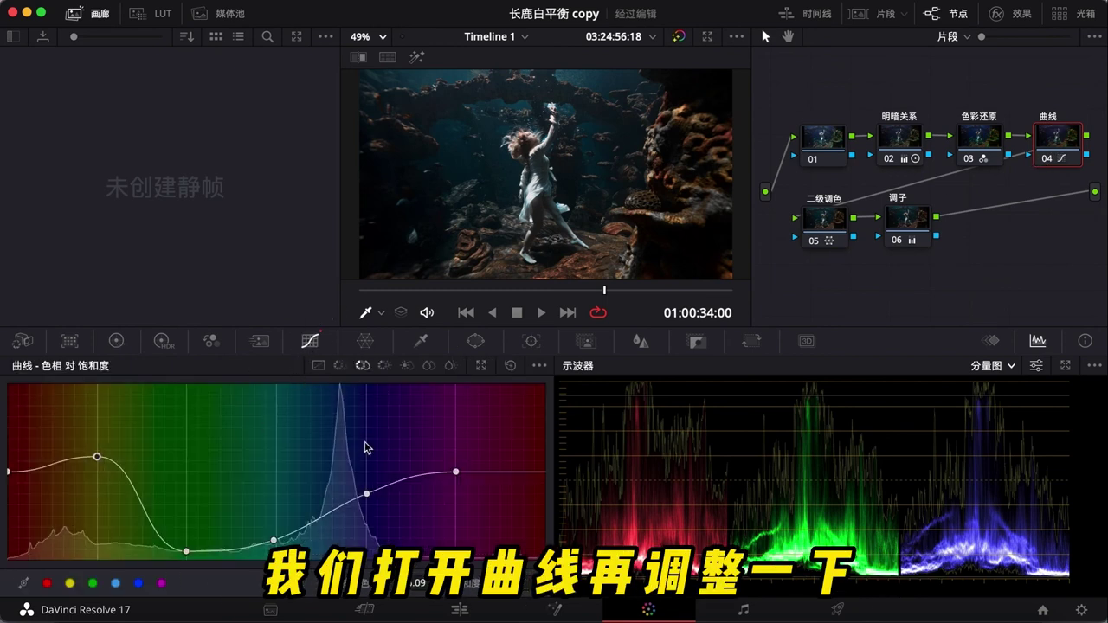
click(340, 365)
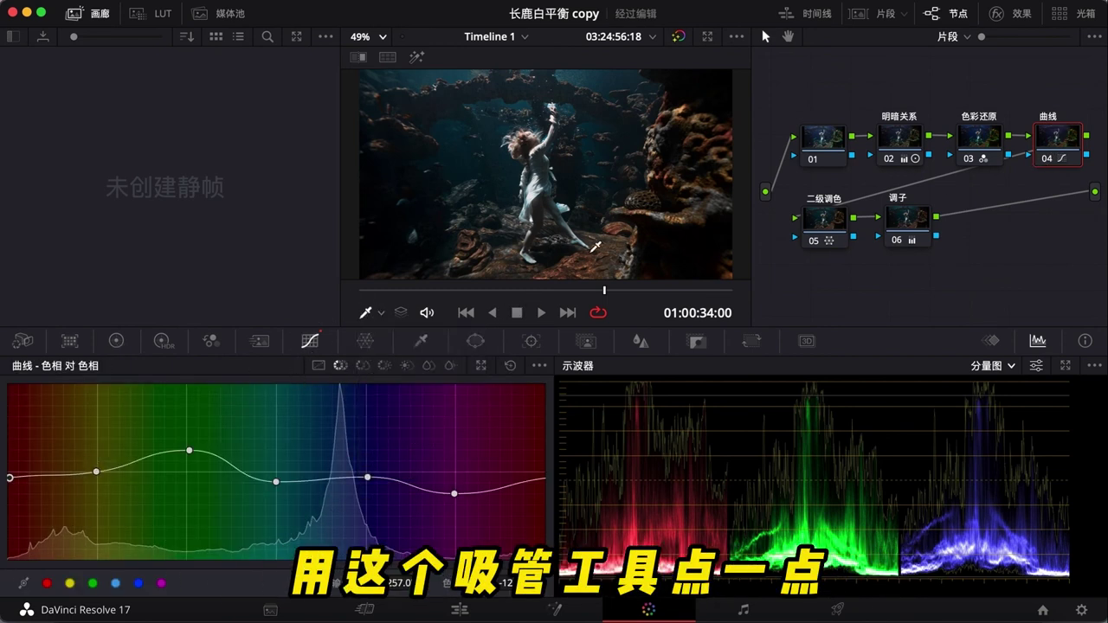
click(579, 239)
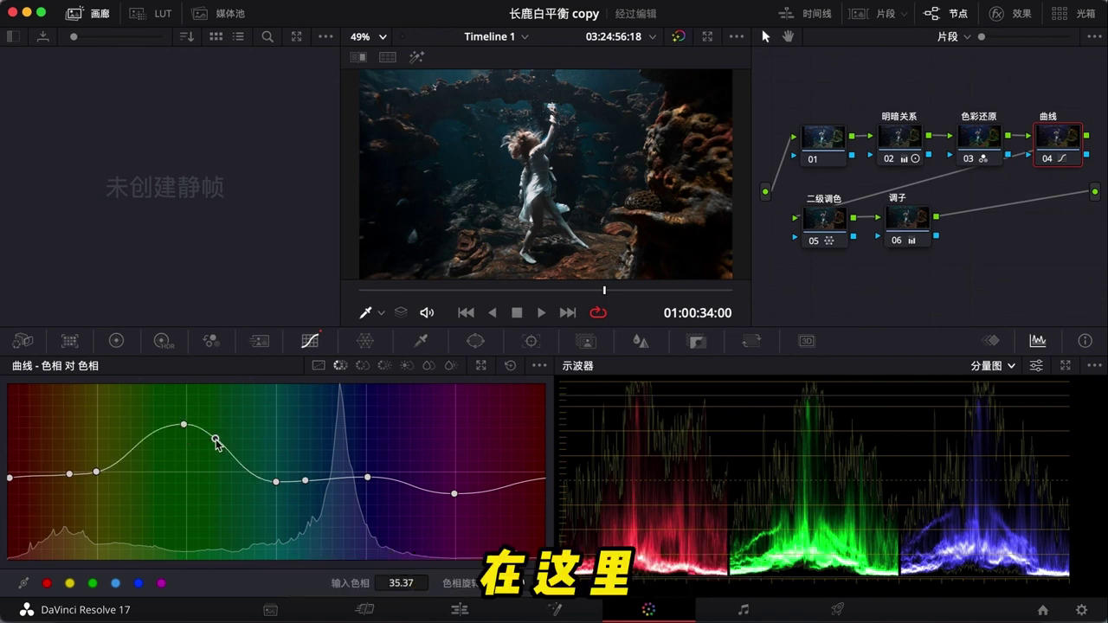
click(216, 449)
drag(187, 448, 217, 457)
drag(367, 477, 367, 468)
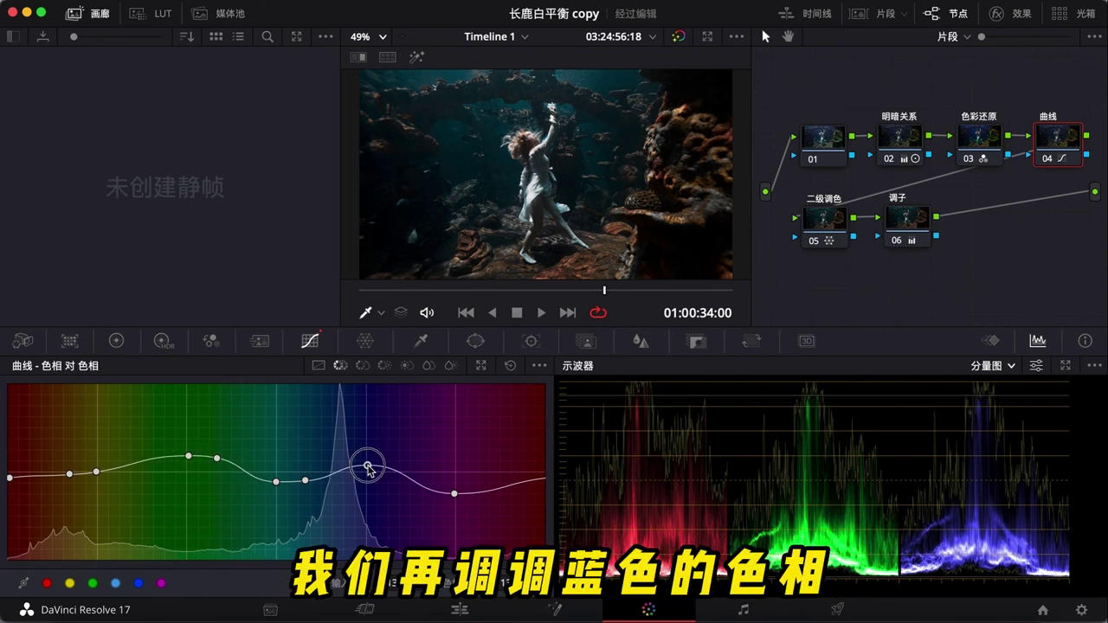
key(alt+f)
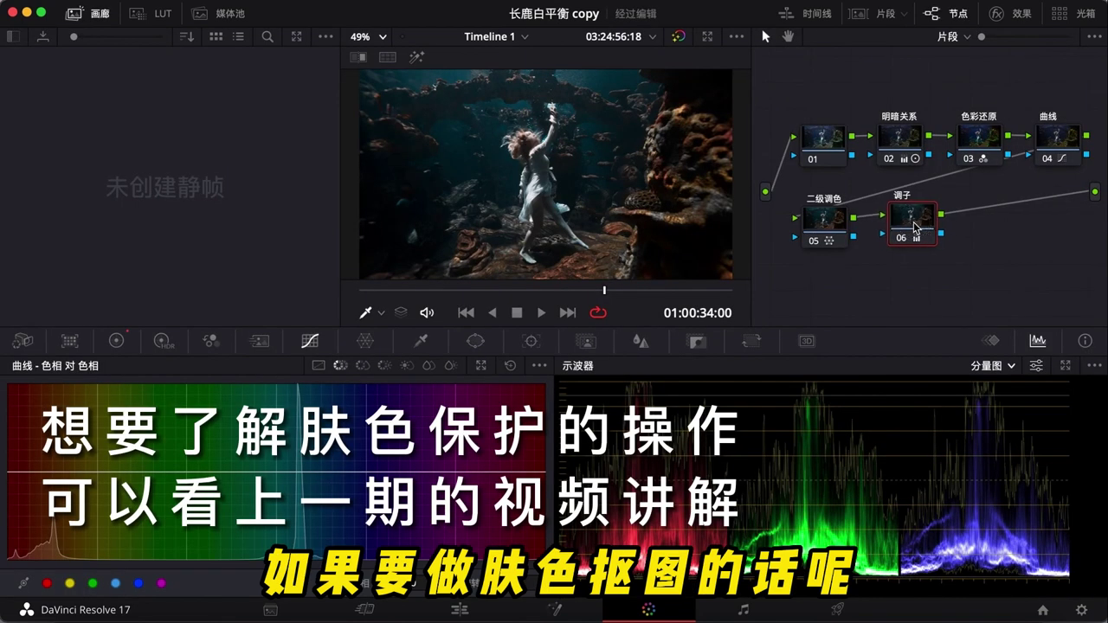
- Select node 05 二级调色 to show its Hue-Saturation warper mesh beside the vectorscope
mouse_move(903, 232)
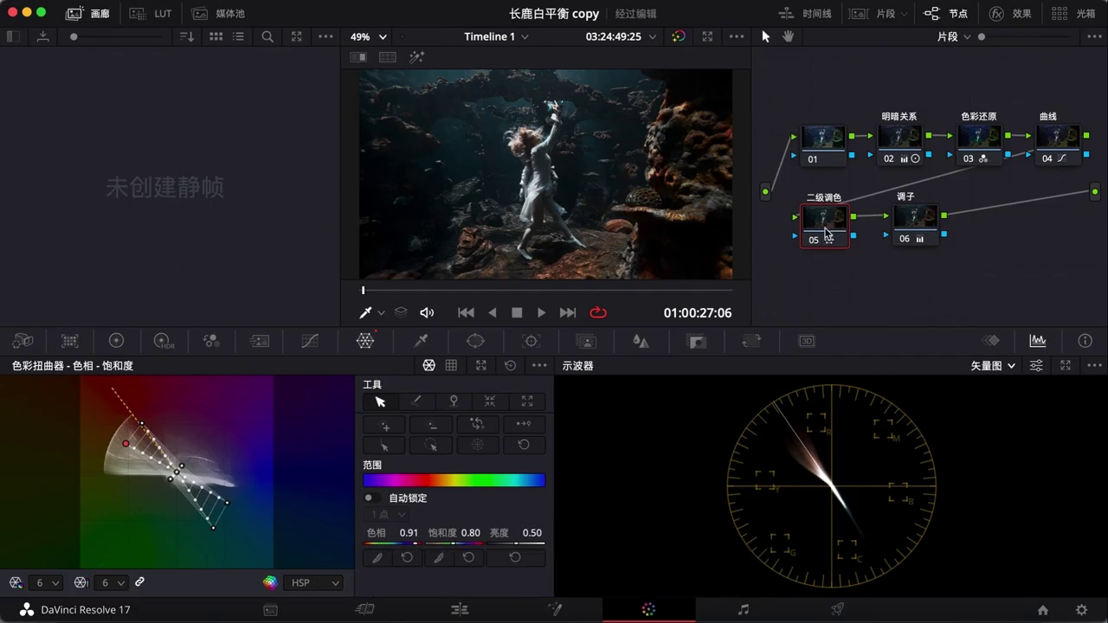
- On the colour wheels, warm lift and midtones slightly and cool gain to blue 1.06, red 0.97
click(118, 342)
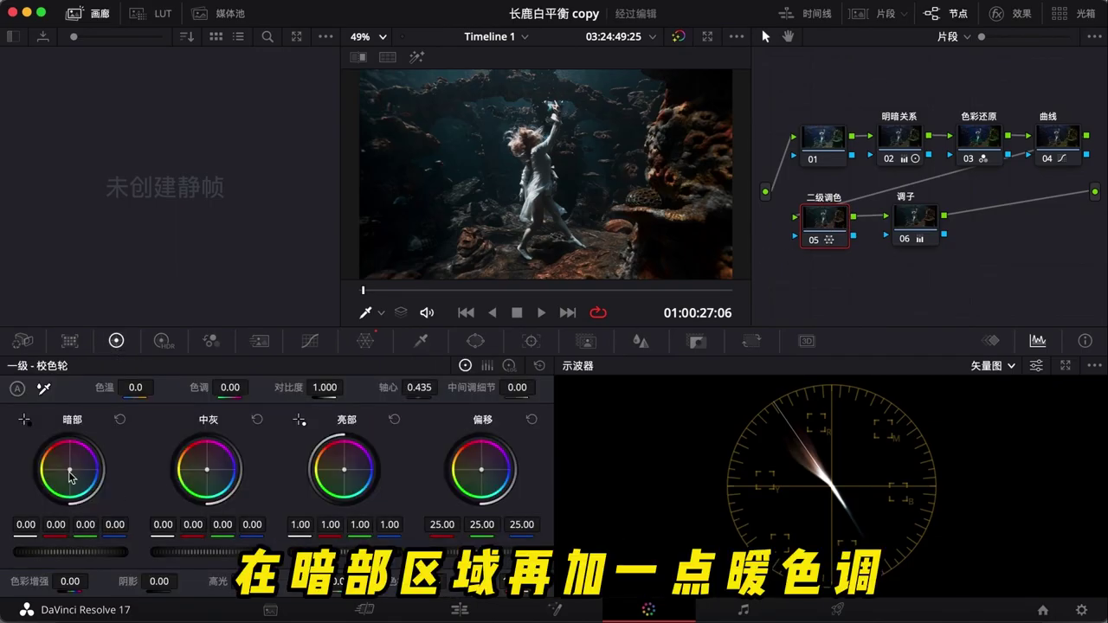
drag(72, 475, 68, 466)
drag(206, 469, 206, 466)
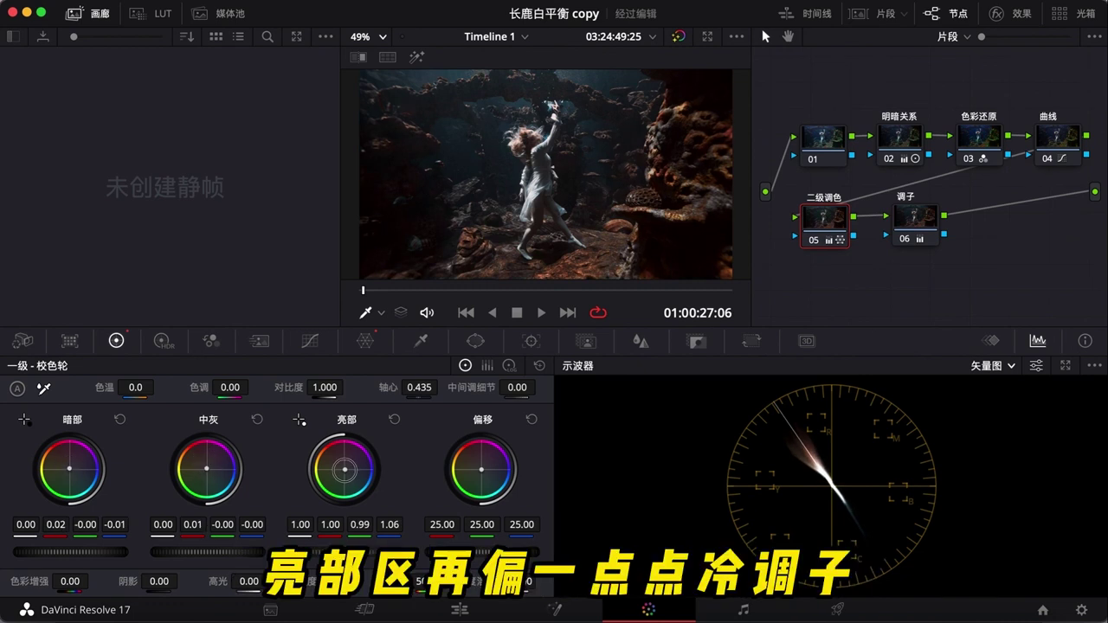
drag(345, 468, 345, 471)
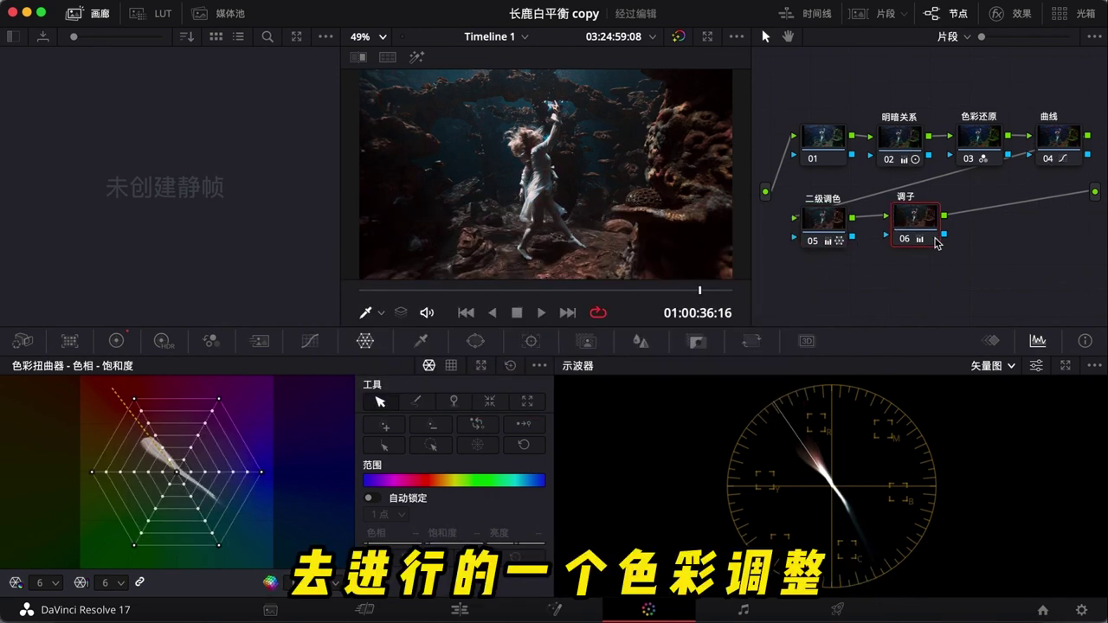
- Review nodes 02 明暗关系, 04 曲线, 05 二级调色 and 06 调子 in turn
click(884, 156)
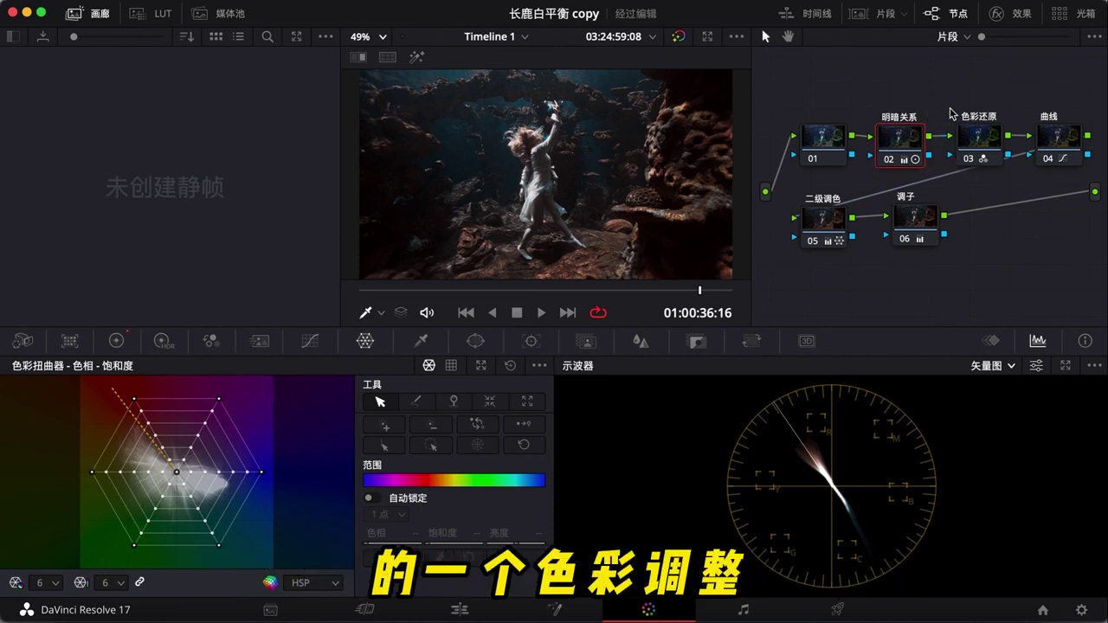
click(1082, 161)
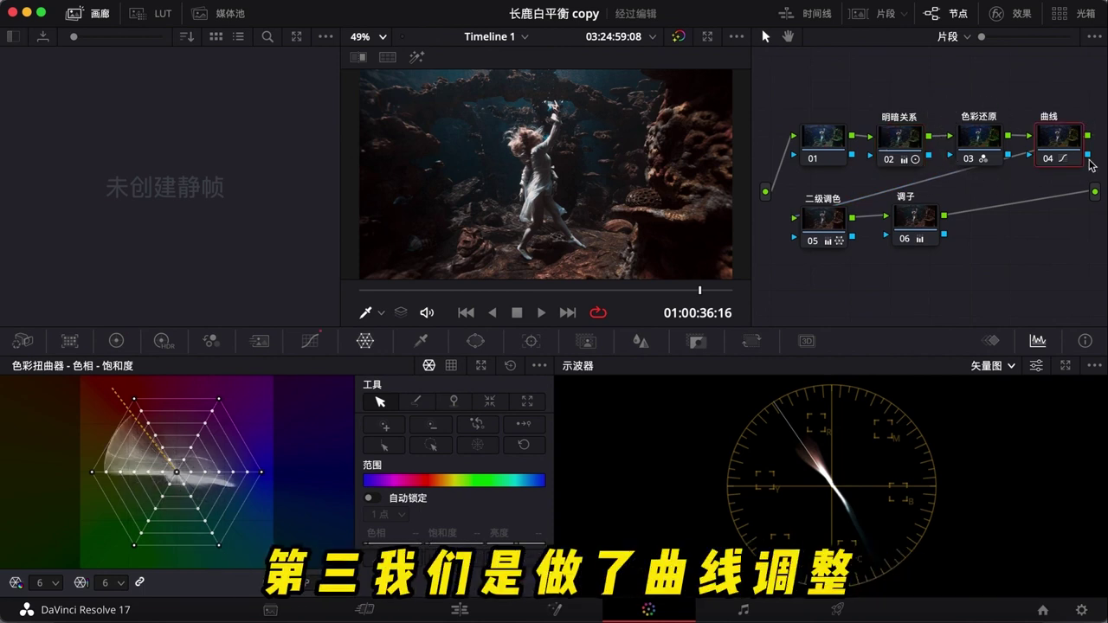
click(827, 225)
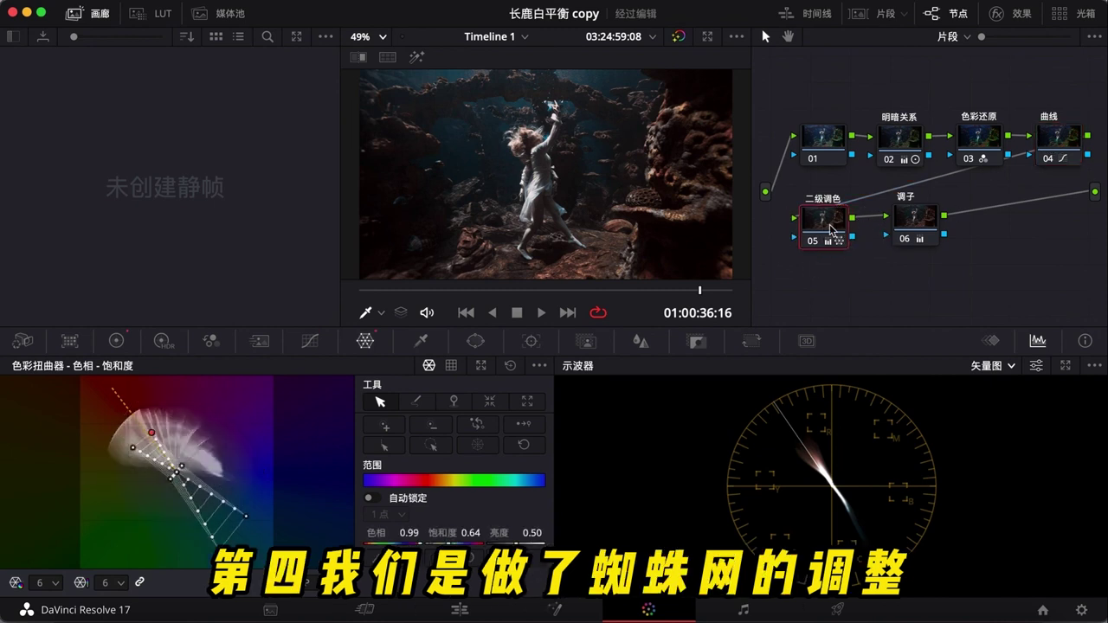
click(904, 227)
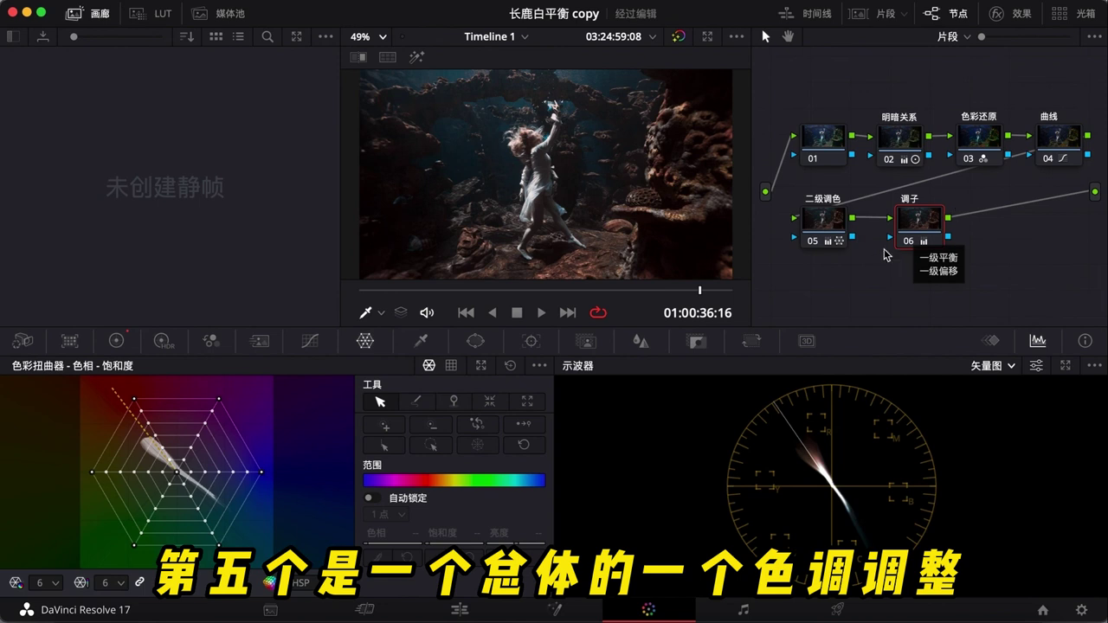